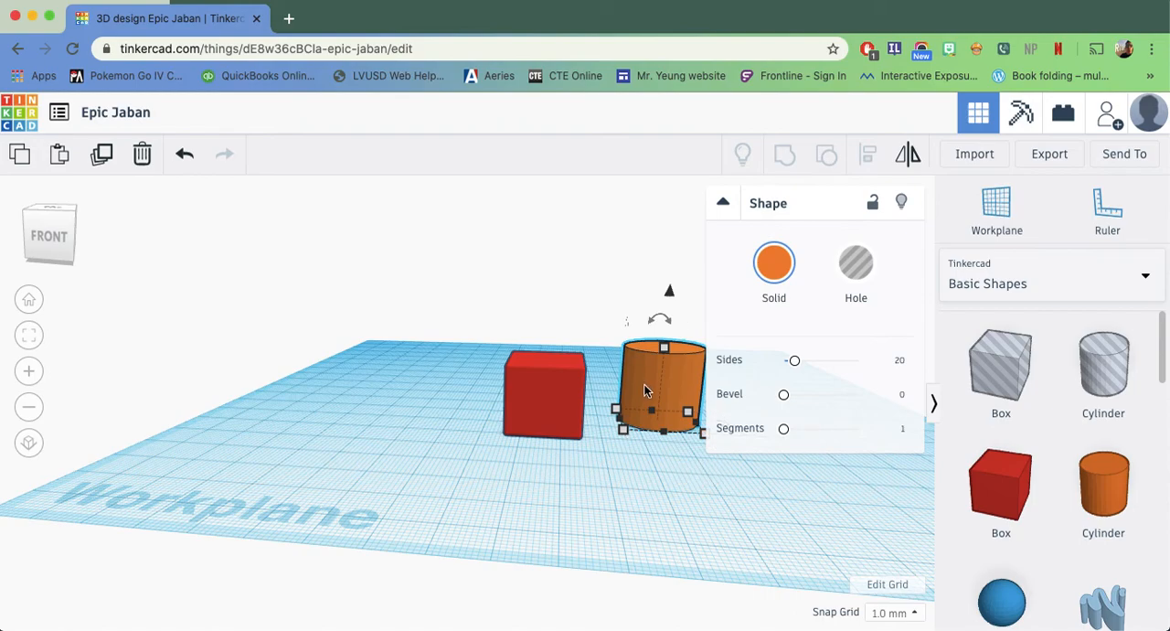
Move the red box about 43 mm away from the cylinder and bring the orange cylinder forward about 39 mm on the workplane
{"action": "left_click_drag", "start_coordinate": [567, 400], "coordinate": [396, 393]}
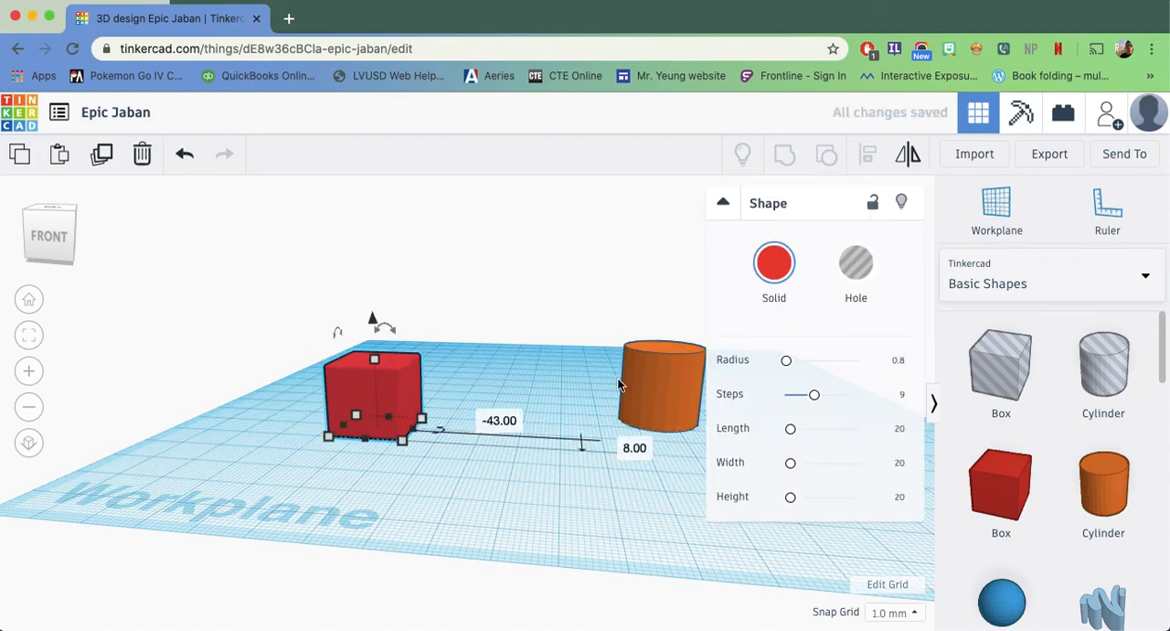
{"action": "left_click_drag", "start_coordinate": [629, 402], "coordinate": [520, 424]}
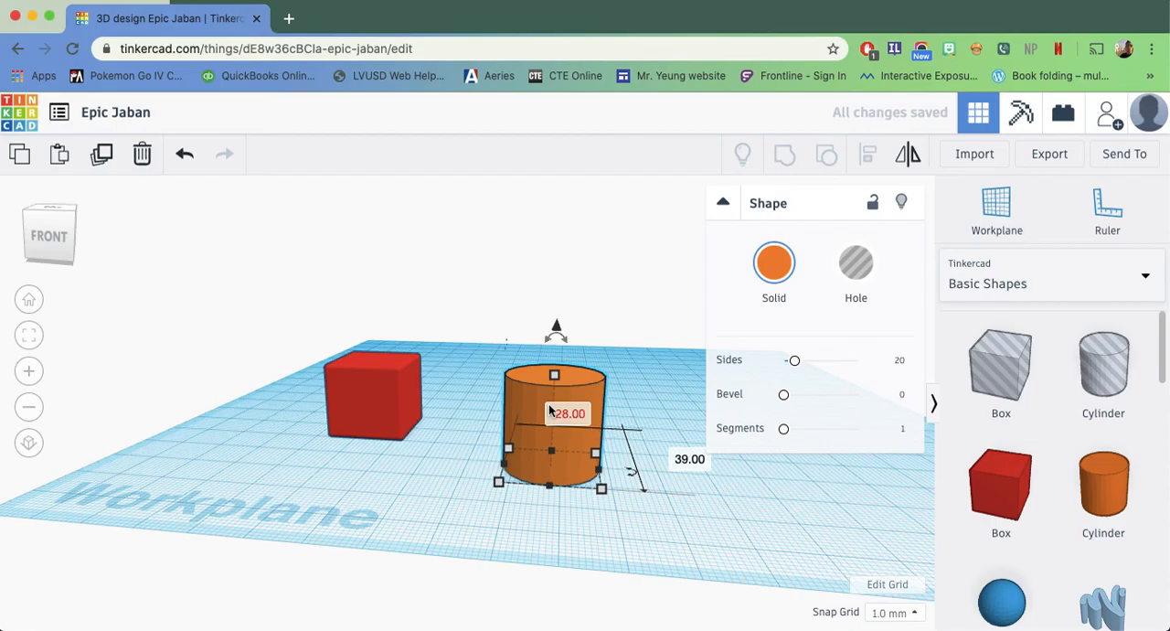
{"action": "right_click_drag", "start_coordinate": [641, 477], "coordinate": [220, 421]}
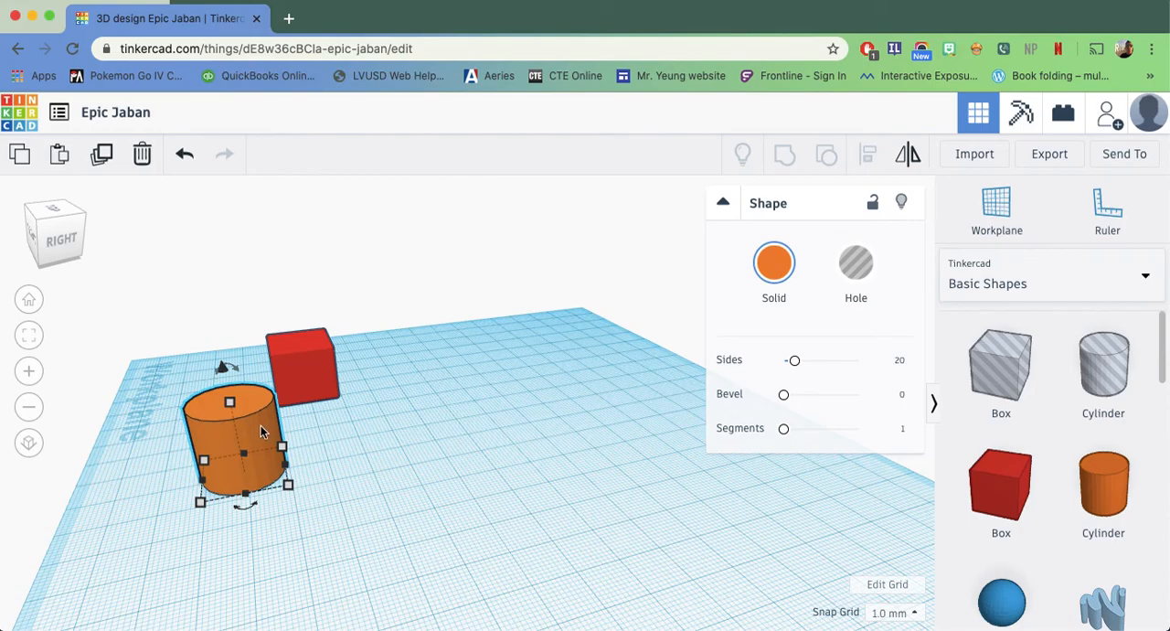
Delete the red box from the workplane
{"action": "left_click", "coordinate": [311, 363]}
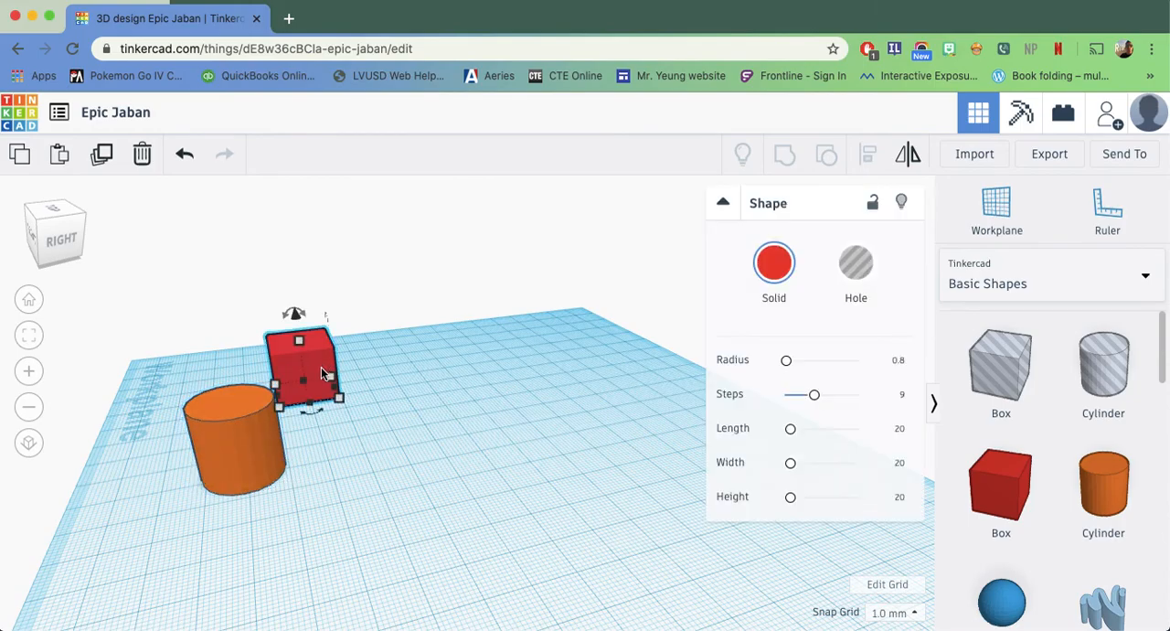
{"action": "key", "text": "Delete"}
{"action": "right_click_drag", "start_coordinate": [416, 521], "coordinate": [805, 500]}
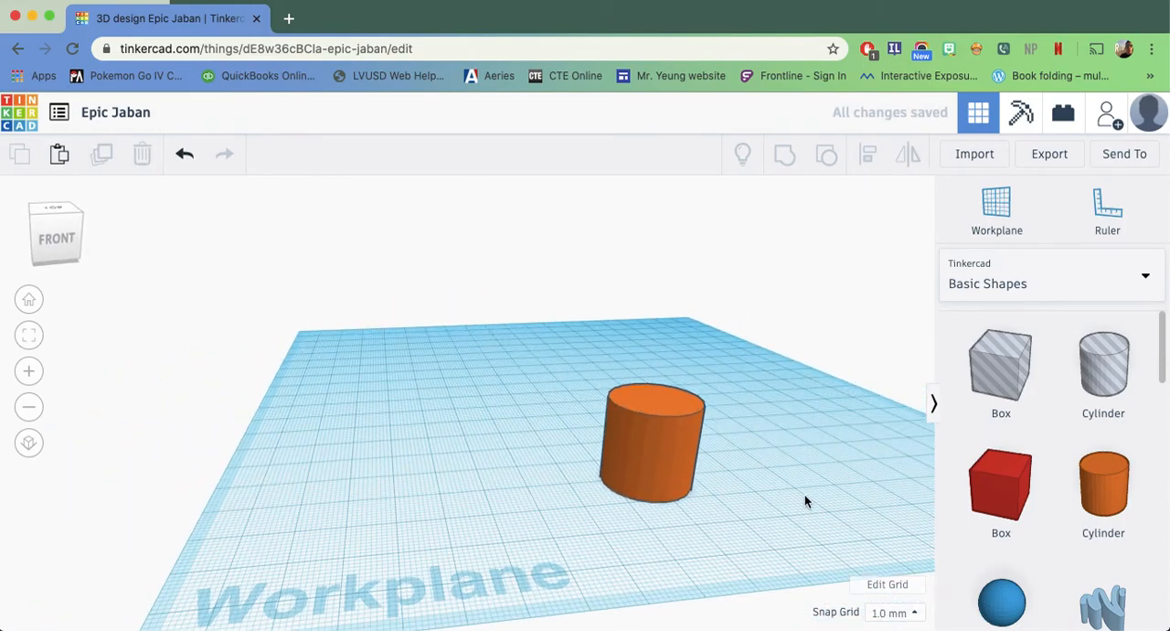
Add a new red box beside the orange cylinder, switching it to a hole and back to solid
{"action": "left_click_drag", "start_coordinate": [975, 476], "coordinate": [481, 491]}
{"action": "right_click_drag", "start_coordinate": [521, 517], "coordinate": [543, 559]}
{"action": "left_click", "coordinate": [856, 265]}
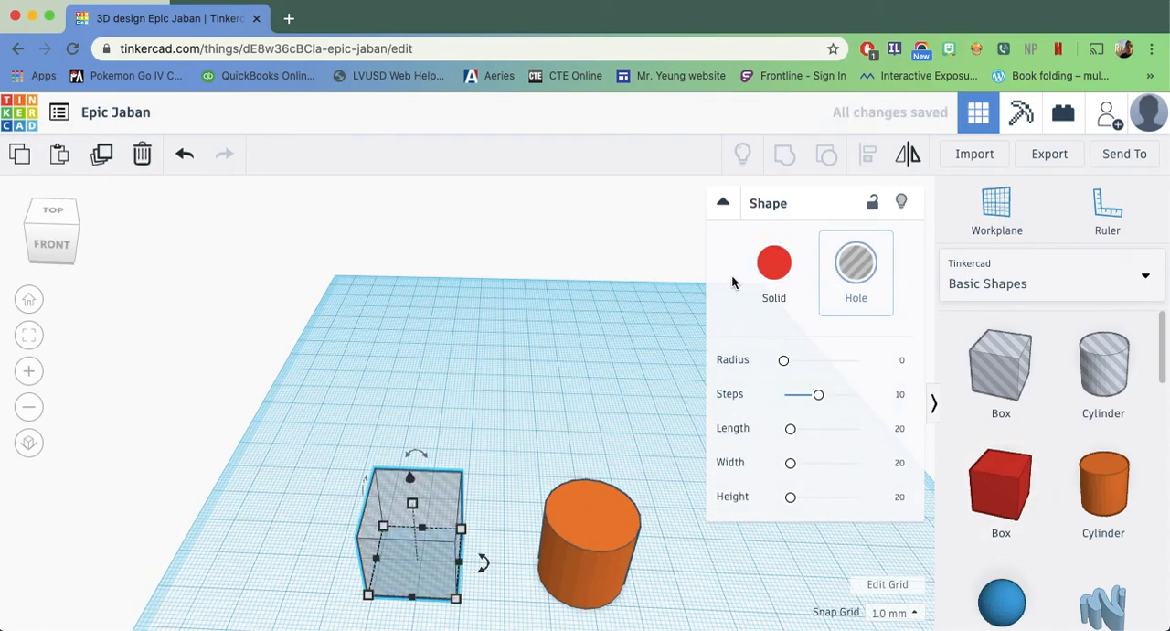
{"action": "left_click", "coordinate": [788, 268]}
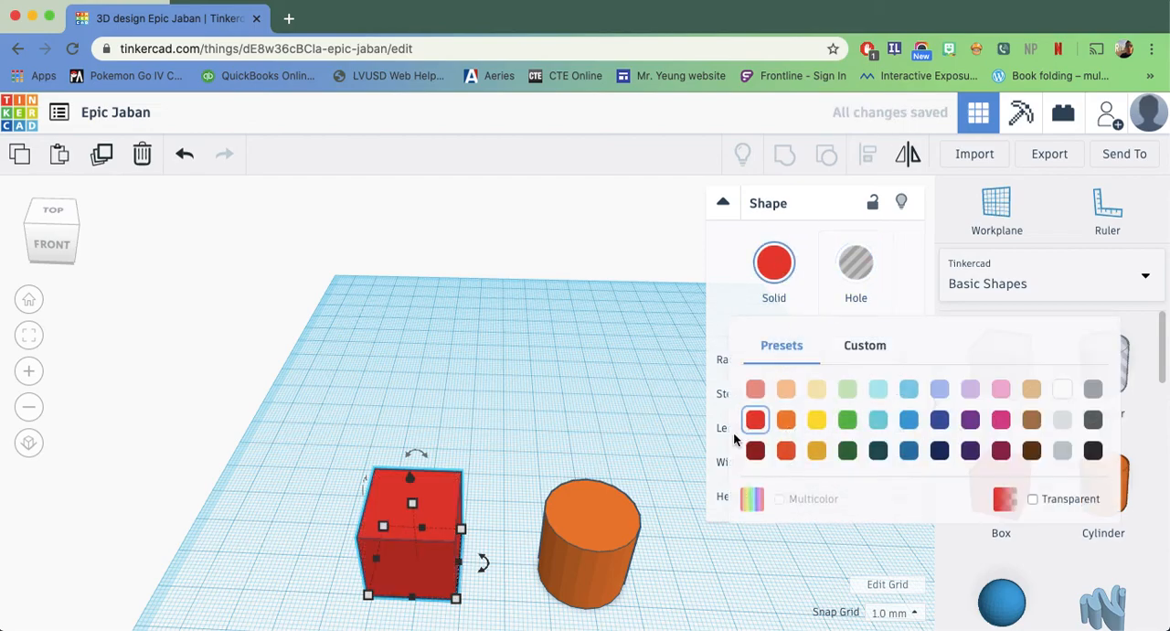
Move the orange cylinder so that about half of it overlaps the side of the red box
{"action": "left_click", "coordinate": [569, 537]}
{"action": "left_click_drag", "start_coordinate": [576, 533], "coordinate": [426, 530]}
{"action": "left_click", "coordinate": [553, 501]}
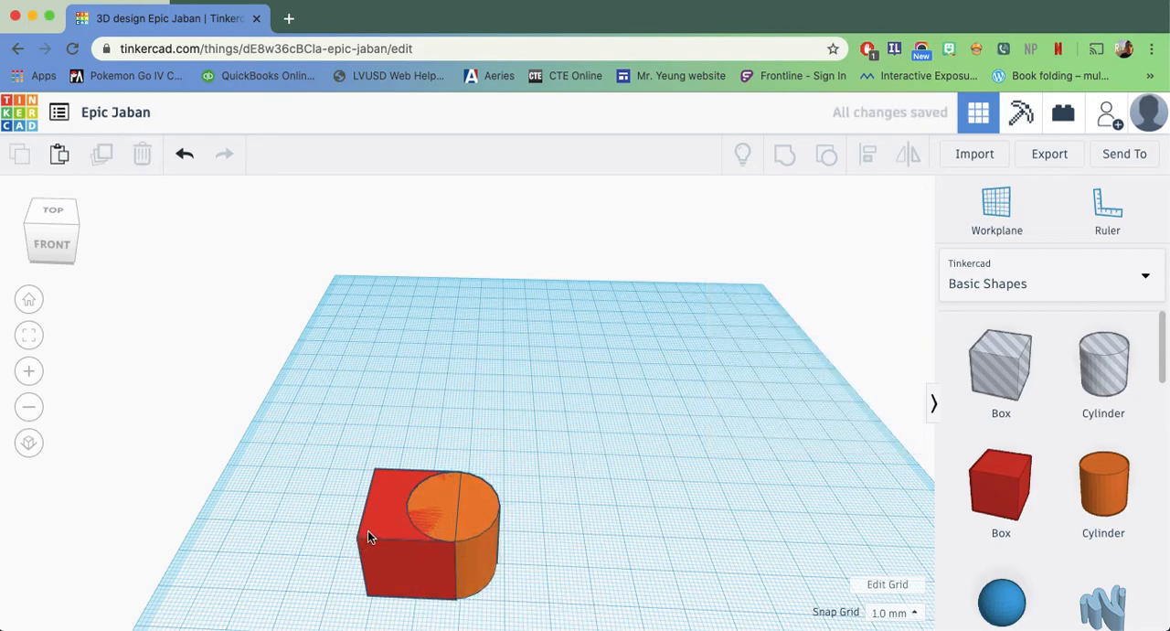
{"action": "mouse_move", "coordinate": [367, 530]}
{"action": "left_mouse_down"}
{"action": "mouse_move", "coordinate": [283, 533]}
{"action": "mouse_move", "coordinate": [361, 533]}
{"action": "left_mouse_up"}
Group the red box and orange cylinder into one solid shape and move it farther back on the workplane
{"action": "left_click_drag", "start_coordinate": [599, 438], "coordinate": [298, 621]}
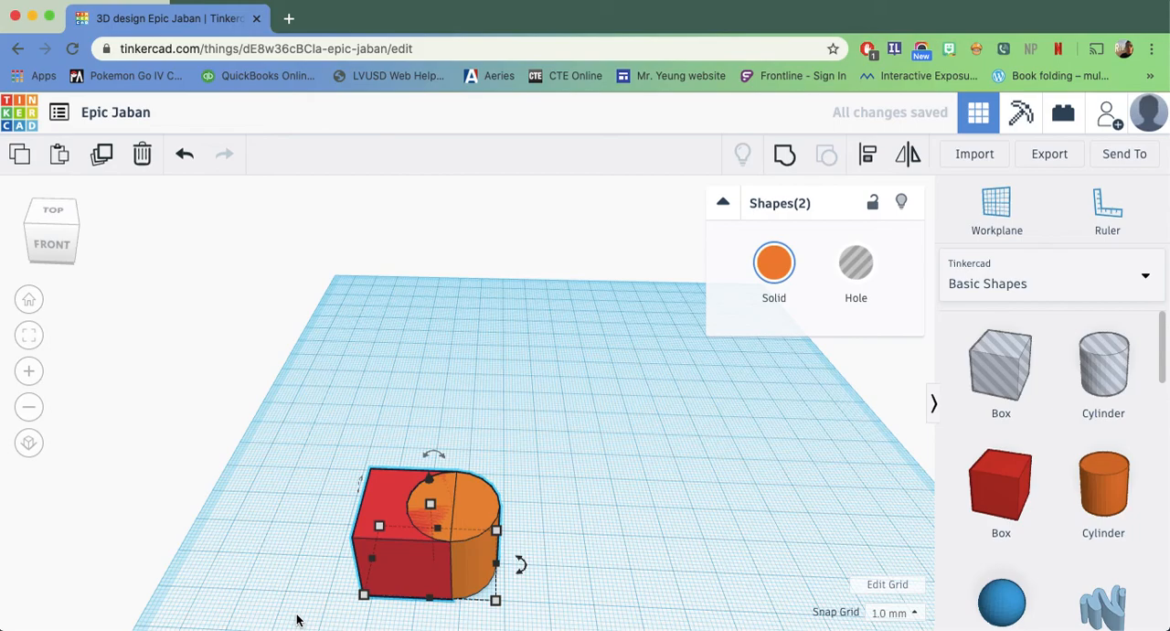
{"action": "left_click", "coordinate": [788, 161]}
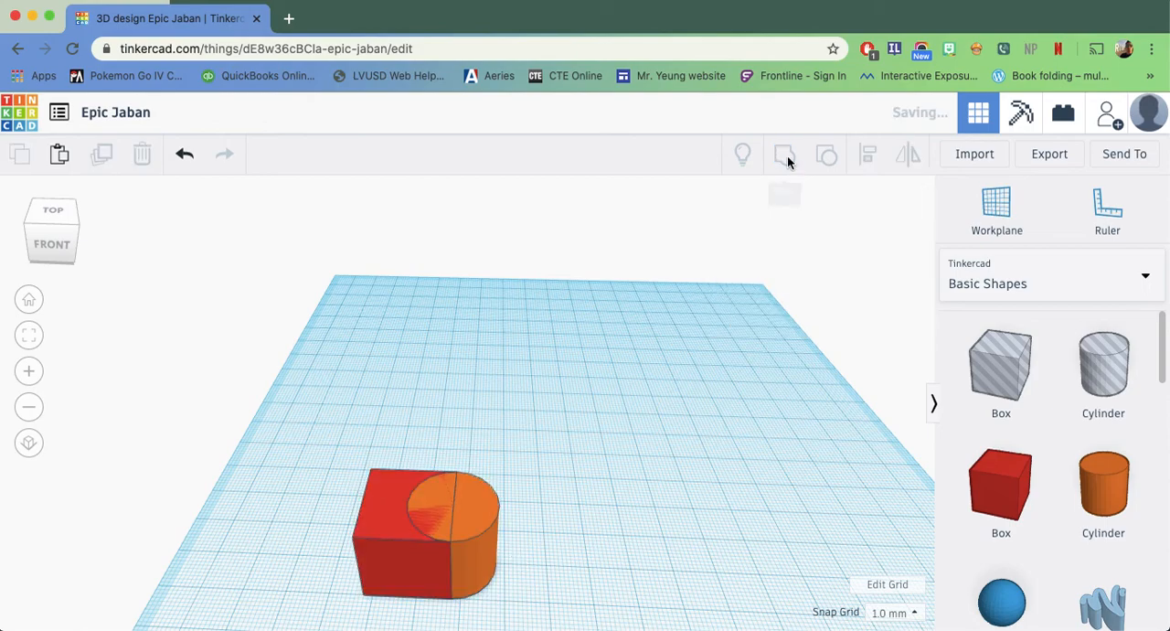
{"action": "left_click", "coordinate": [644, 449]}
{"action": "left_click_drag", "start_coordinate": [467, 518], "coordinate": [463, 462]}
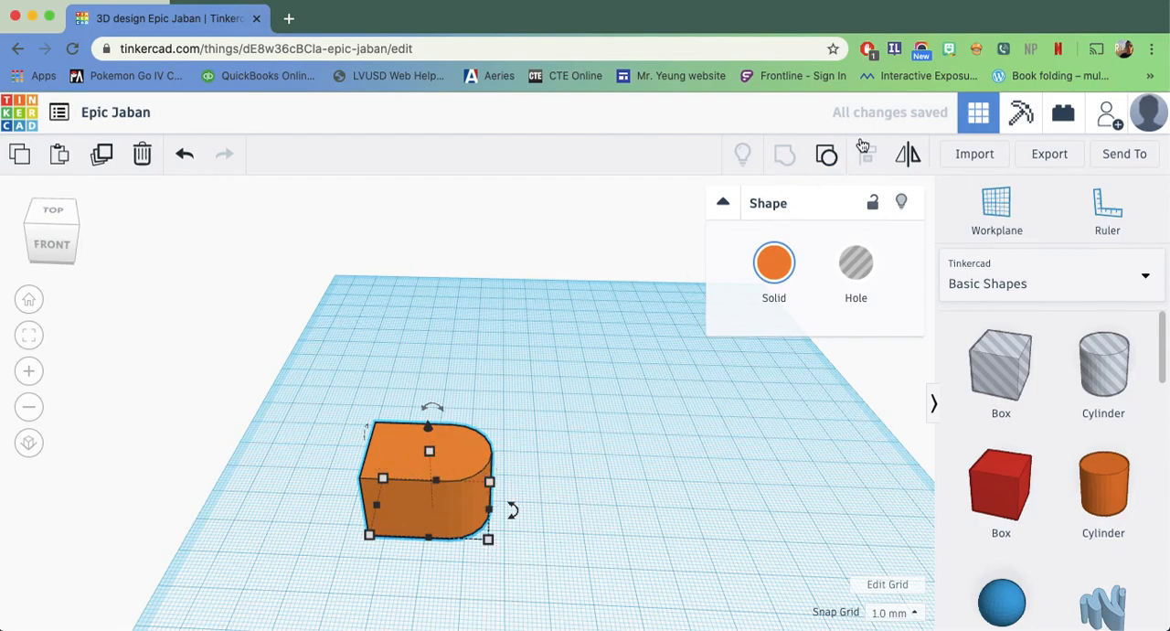
Ungroup the combined shape, separate the cylinder from the box, and turn the cylinder into a hole
{"action": "left_click", "coordinate": [828, 163]}
{"action": "left_click_drag", "start_coordinate": [476, 461], "coordinate": [513, 463]}
{"action": "left_click", "coordinate": [558, 450]}
{"action": "left_click", "coordinate": [851, 274]}
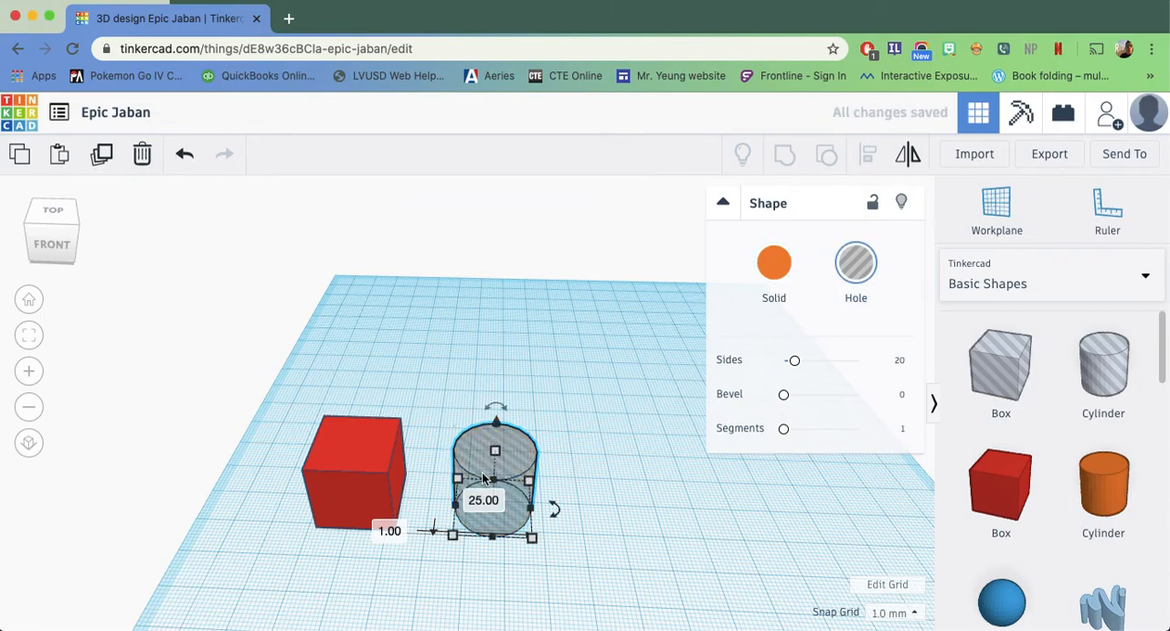
{"action": "scroll", "coordinate": [560, 485], "scroll_direction": "up", "scroll_amount": 10}
{"action": "scroll", "coordinate": [560, 483], "scroll_direction": "down", "scroll_amount": 8}
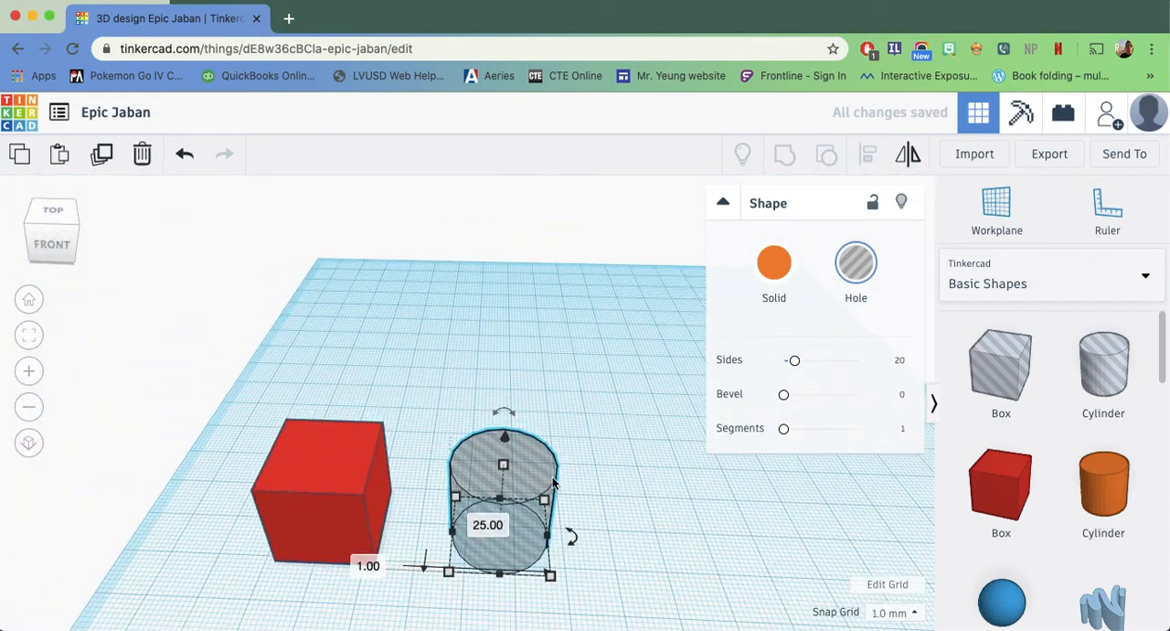
Reposition the red box and the hole cylinder so the cylinder half overlaps the side of the box
{"action": "left_click_drag", "start_coordinate": [563, 474], "coordinate": [622, 472]}
{"action": "left_click_drag", "start_coordinate": [343, 515], "coordinate": [569, 518]}
{"action": "right_click_drag", "start_coordinate": [682, 551], "coordinate": [610, 532]}
Group the red box with the overlapping hole cylinder to cut a curved notch, and inspect the cut side
{"action": "left_click_drag", "start_coordinate": [607, 371], "coordinate": [306, 576]}
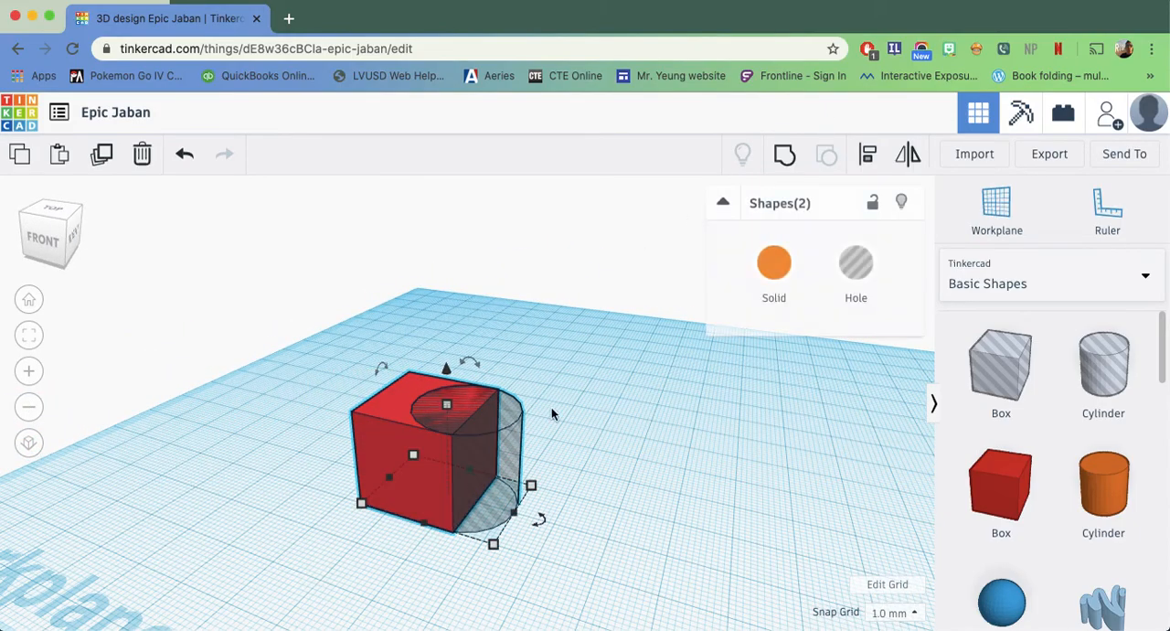
{"action": "left_click", "coordinate": [786, 157]}
{"action": "right_click_drag", "start_coordinate": [611, 521], "coordinate": [368, 499]}
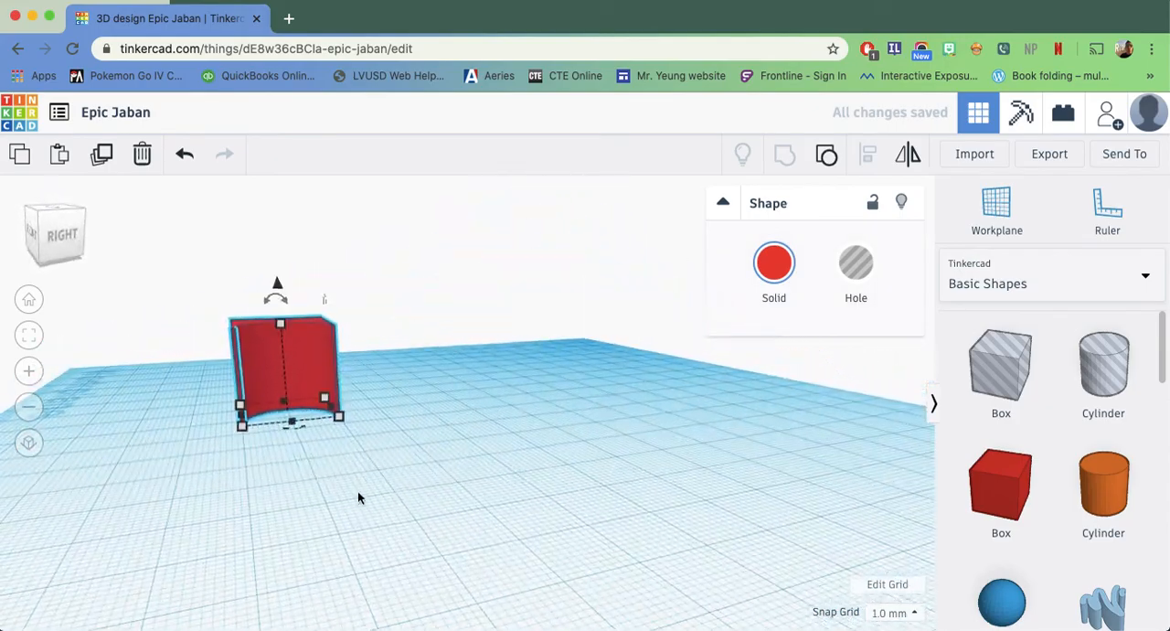
{"action": "left_click", "coordinate": [366, 499]}
{"action": "right_click_drag", "start_coordinate": [243, 478], "coordinate": [437, 491]}
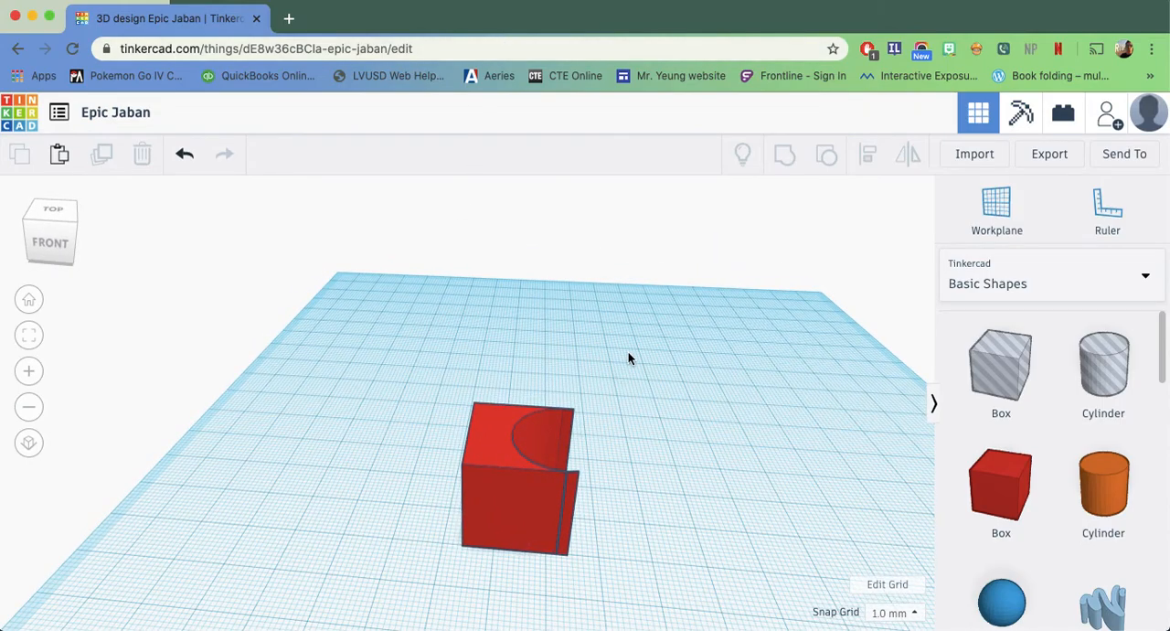
Undo the grouping and move the hole cylinder fully inside the red box
{"action": "key", "text": "ctrl+z"}
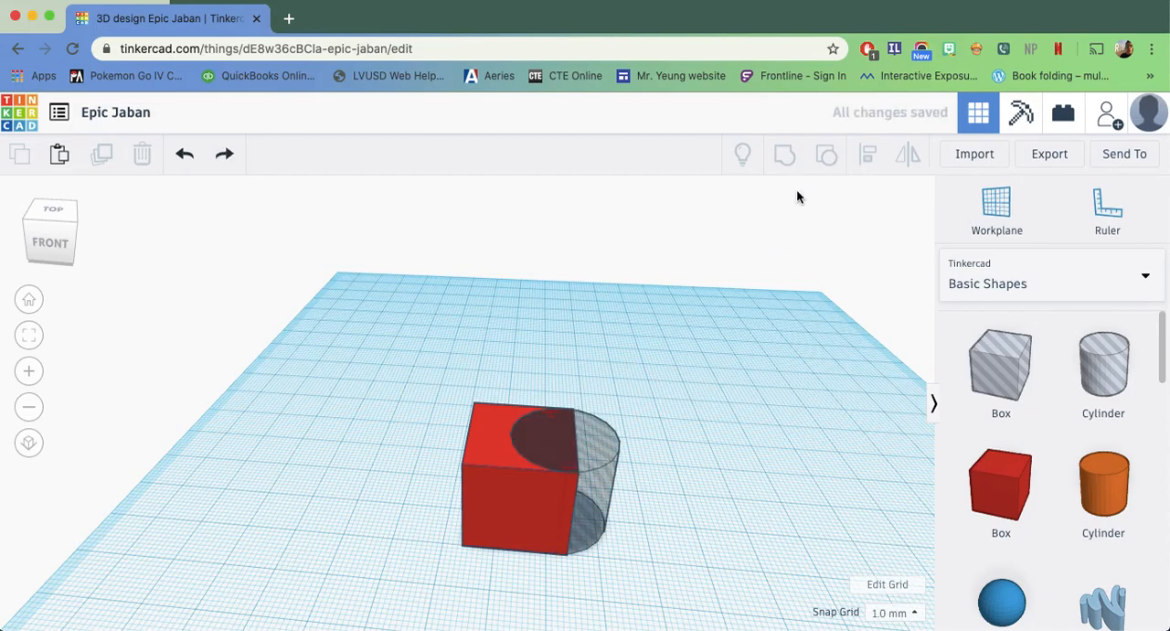
{"action": "left_click_drag", "start_coordinate": [615, 464], "coordinate": [568, 459]}
{"action": "right_click_drag", "start_coordinate": [596, 518], "coordinate": [641, 539]}
{"action": "left_click", "coordinate": [597, 373]}
Group the red box and hole cylinder to cut a round opening through the box, and inspect it from the front and above
{"action": "left_click_drag", "start_coordinate": [635, 395], "coordinate": [359, 608]}
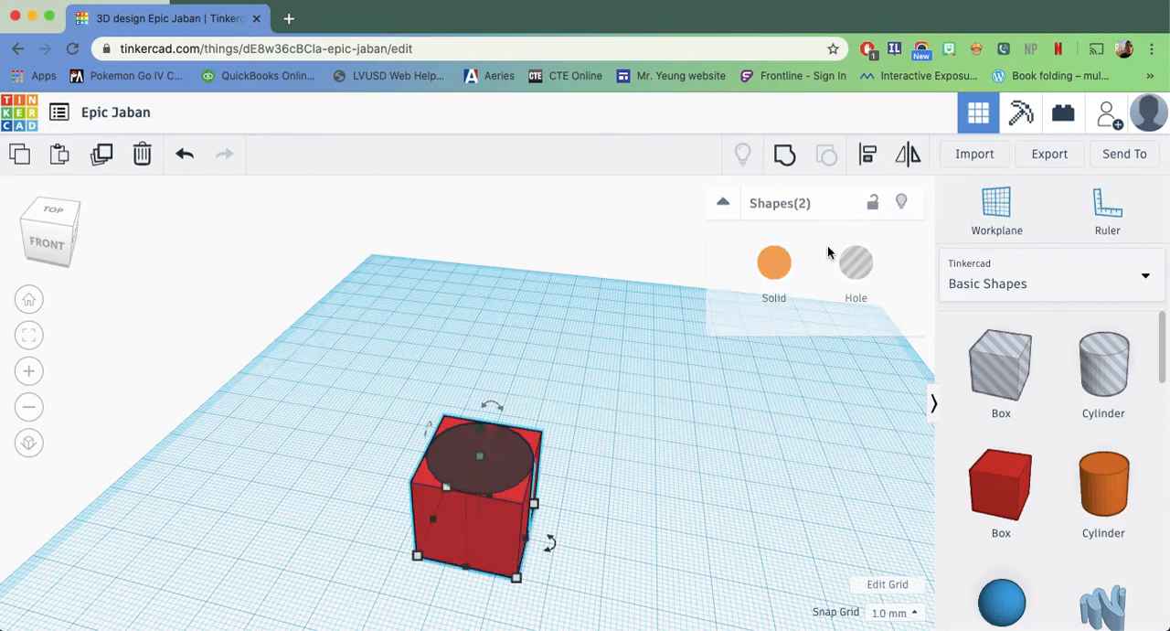
{"action": "left_click", "coordinate": [785, 155]}
{"action": "right_click_drag", "start_coordinate": [619, 491], "coordinate": [455, 485]}
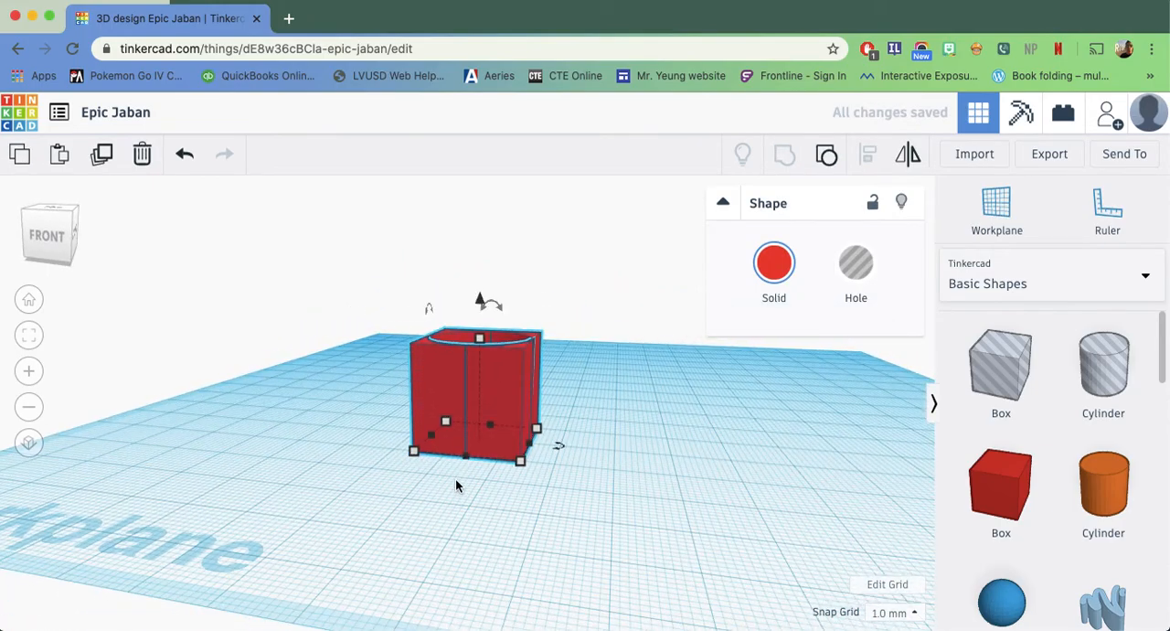
{"action": "scroll", "coordinate": [455, 478], "scroll_direction": "up", "scroll_amount": 6}
{"action": "left_click", "coordinate": [219, 475]}
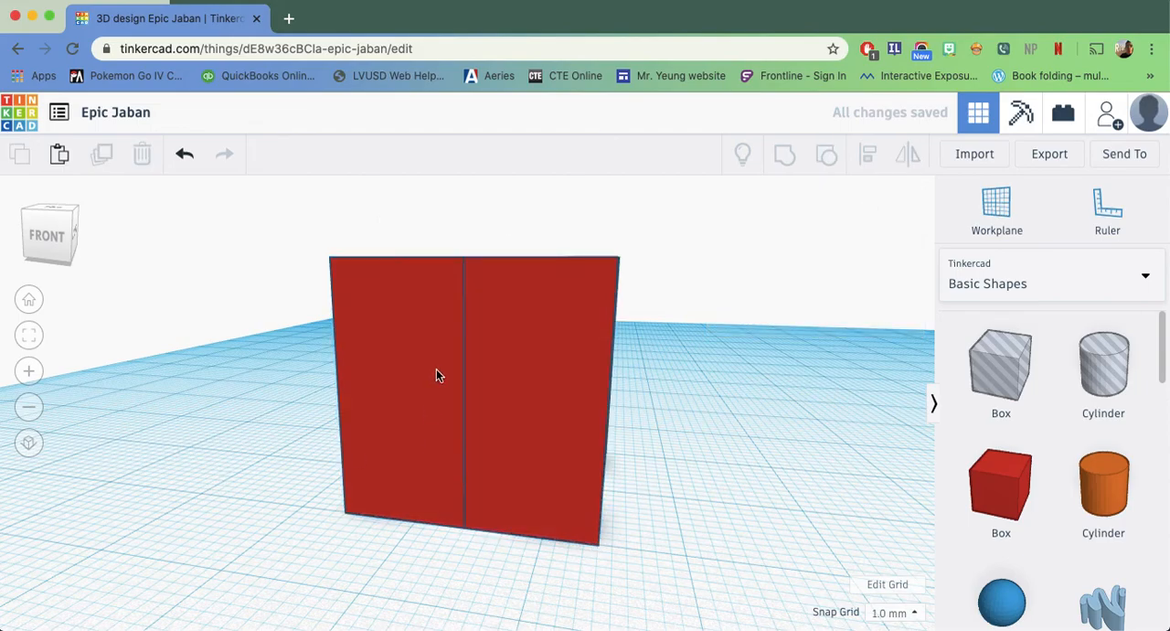
{"action": "right_click_drag", "start_coordinate": [746, 454], "coordinate": [743, 484]}
{"action": "scroll", "coordinate": [743, 486], "scroll_direction": "down", "scroll_amount": 4}
{"action": "scroll", "coordinate": [743, 490], "scroll_direction": "down", "scroll_amount": 4}
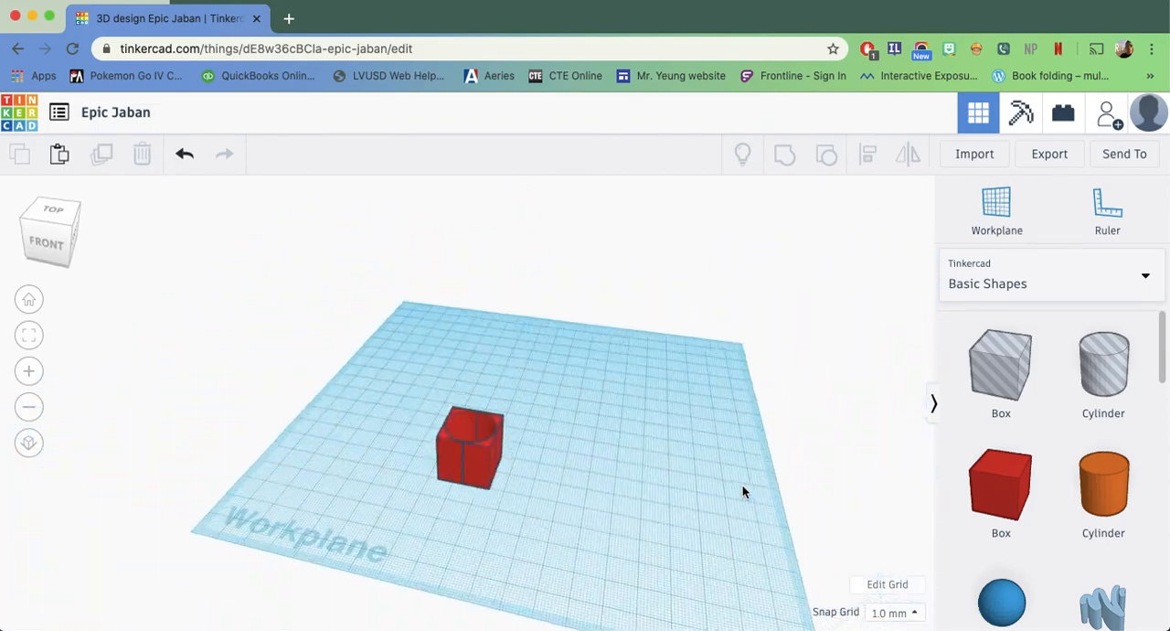
{"action": "scroll", "coordinate": [731, 494], "scroll_direction": "up", "scroll_amount": 3}
{"action": "right_click_drag", "start_coordinate": [685, 533], "coordinate": [721, 578]}
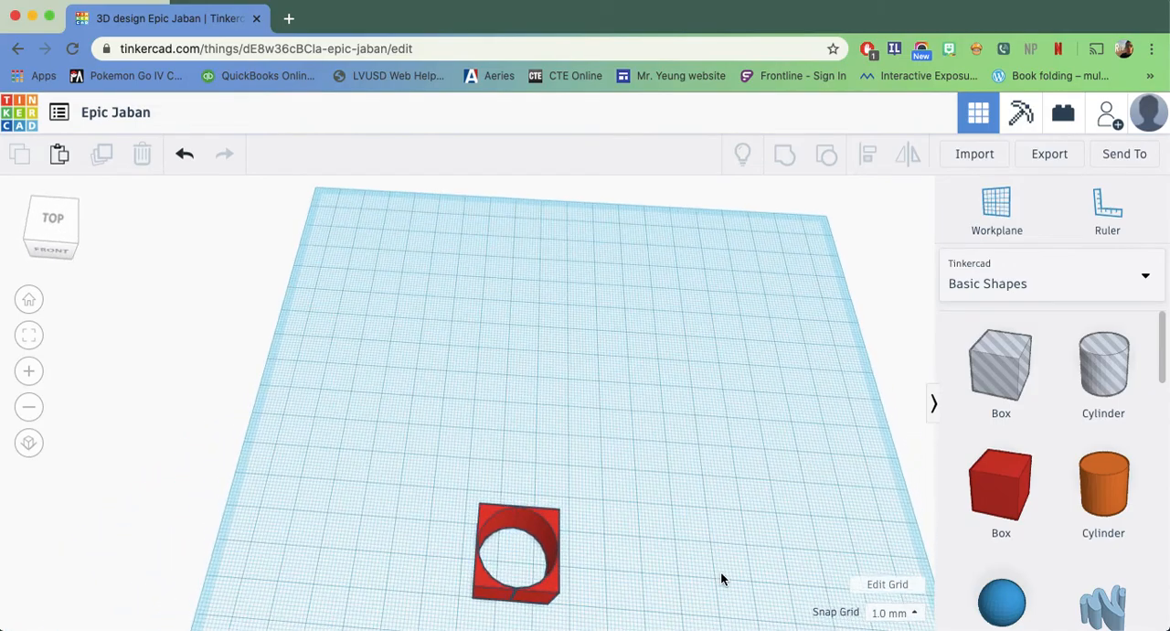
Ungroup the cut shape back into the separate red box and hole cylinder
{"action": "left_click_drag", "start_coordinate": [663, 449], "coordinate": [433, 595]}
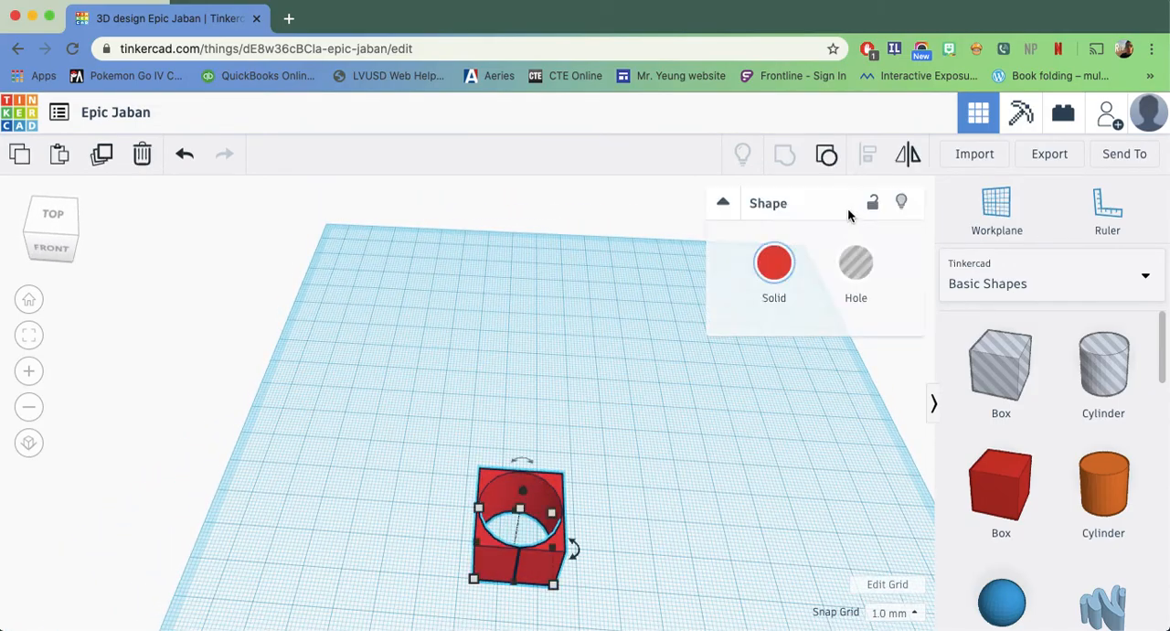
{"action": "left_click", "coordinate": [826, 153]}
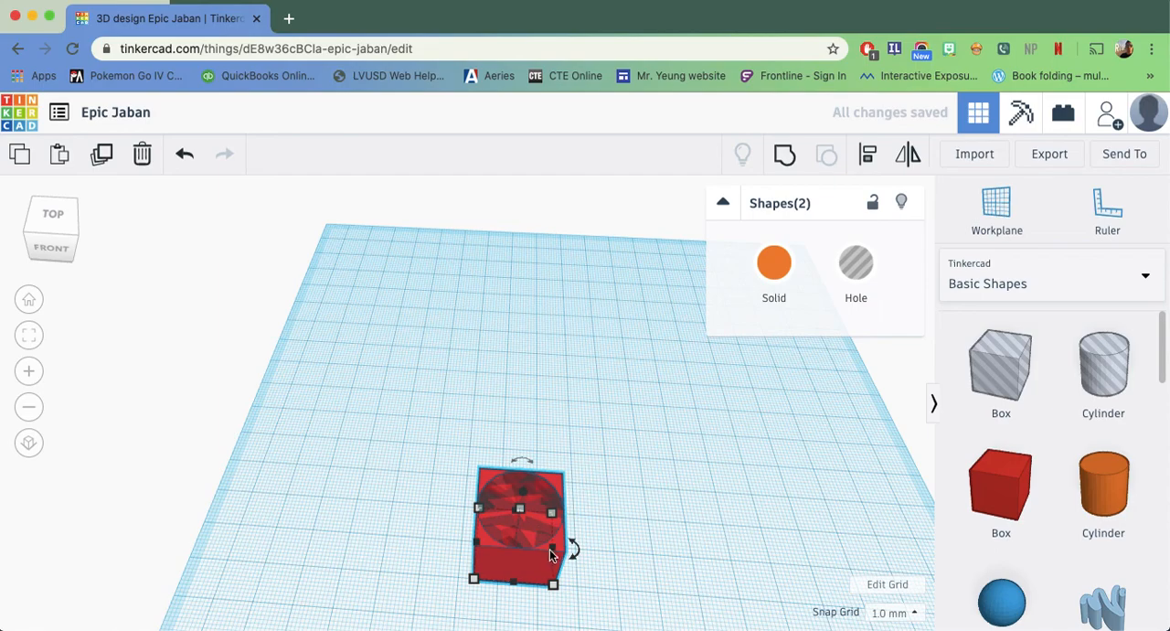
{"action": "left_click", "coordinate": [749, 468]}
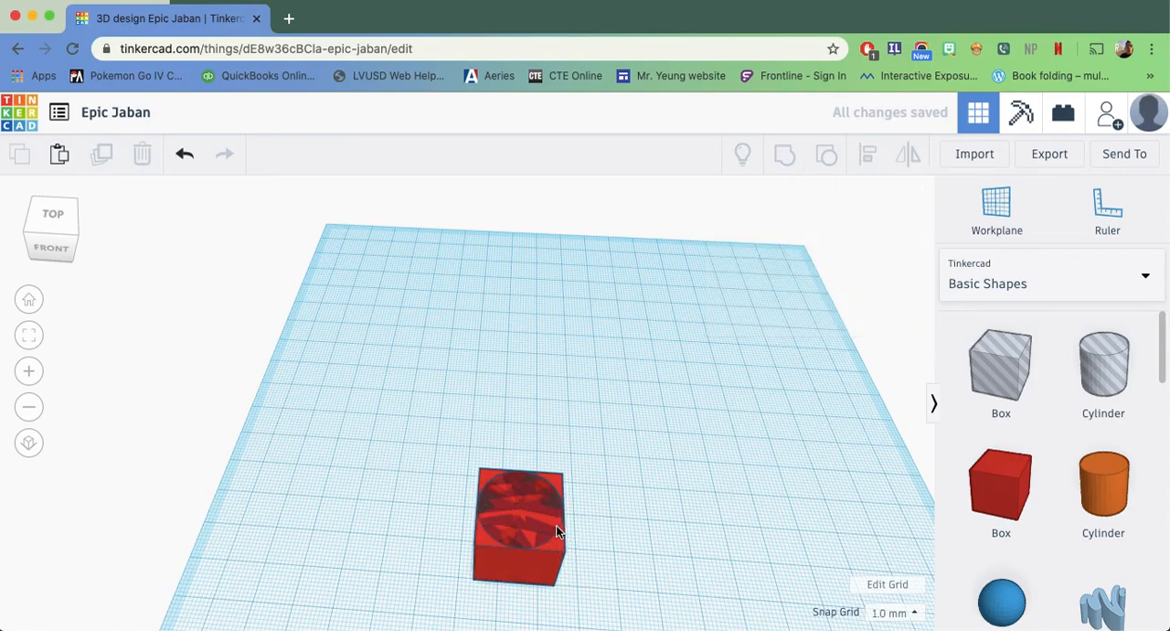
Shrink the hole cylinder slightly and shift it by about 2 mm and 1 mm within the red box's outline
{"action": "left_click", "coordinate": [535, 521]}
{"action": "left_click_drag", "start_coordinate": [554, 590], "coordinate": [545, 576]}
{"action": "left_click_drag", "start_coordinate": [531, 521], "coordinate": [535, 525]}
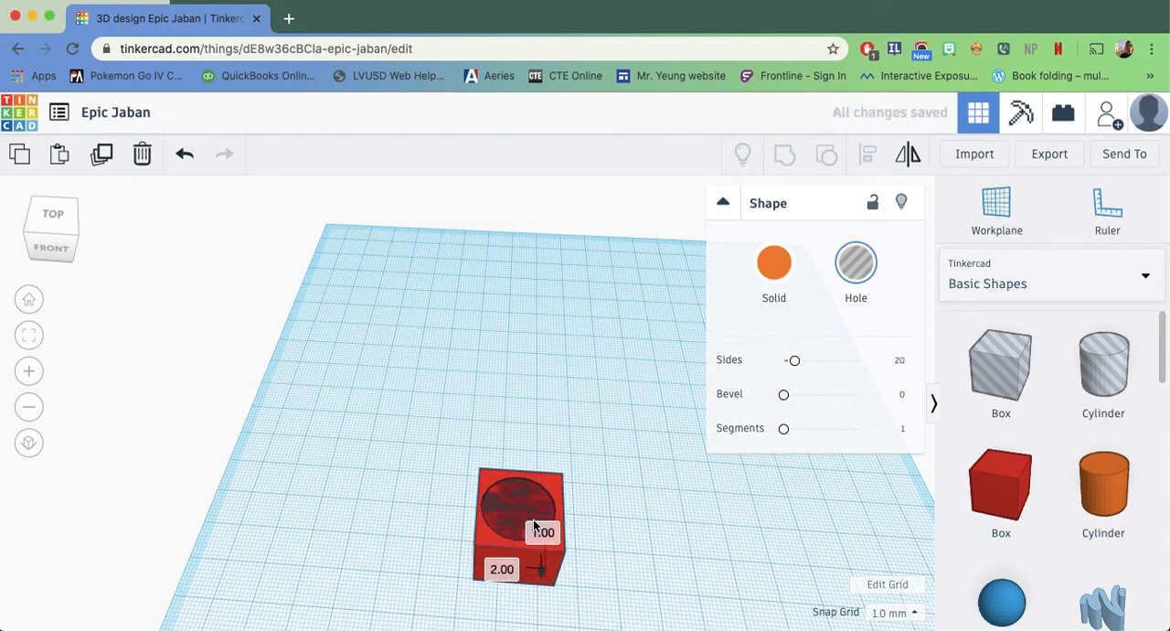
{"action": "left_click", "coordinate": [658, 522]}
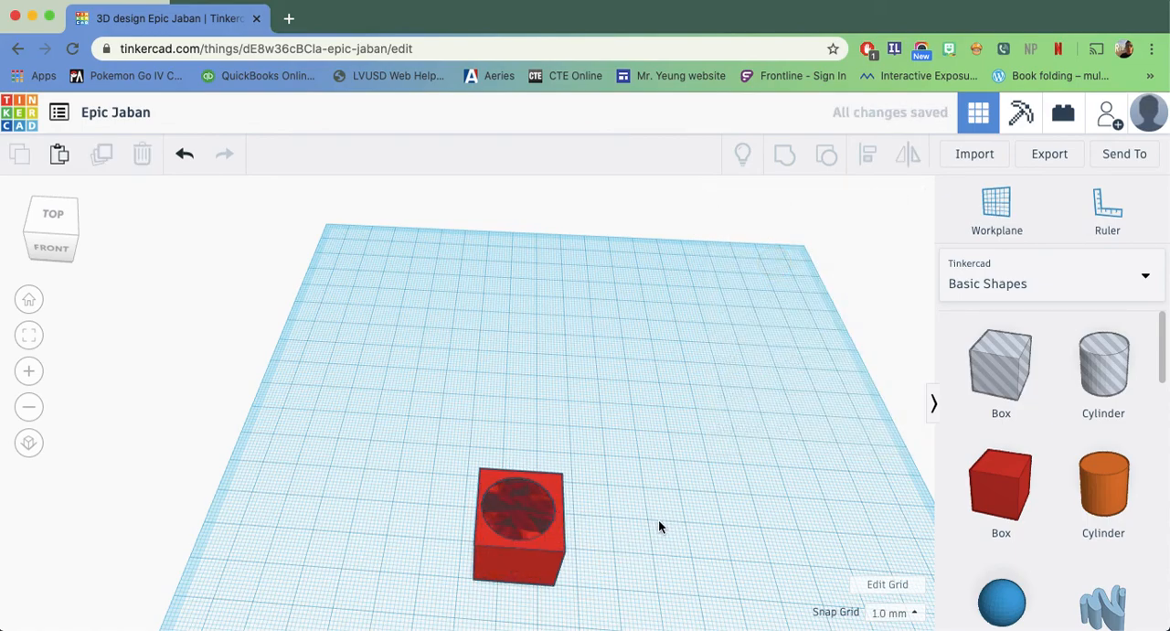
Move the hole cylinder out beside the red box and align both shapes by their centres in width and depth
{"action": "left_click_drag", "start_coordinate": [519, 509], "coordinate": [665, 525]}
{"action": "mouse_move", "coordinate": [415, 446]}
{"action": "left_mouse_down"}
{"action": "mouse_move", "coordinate": [590, 505]}
{"action": "mouse_move", "coordinate": [755, 588]}
{"action": "left_mouse_up"}
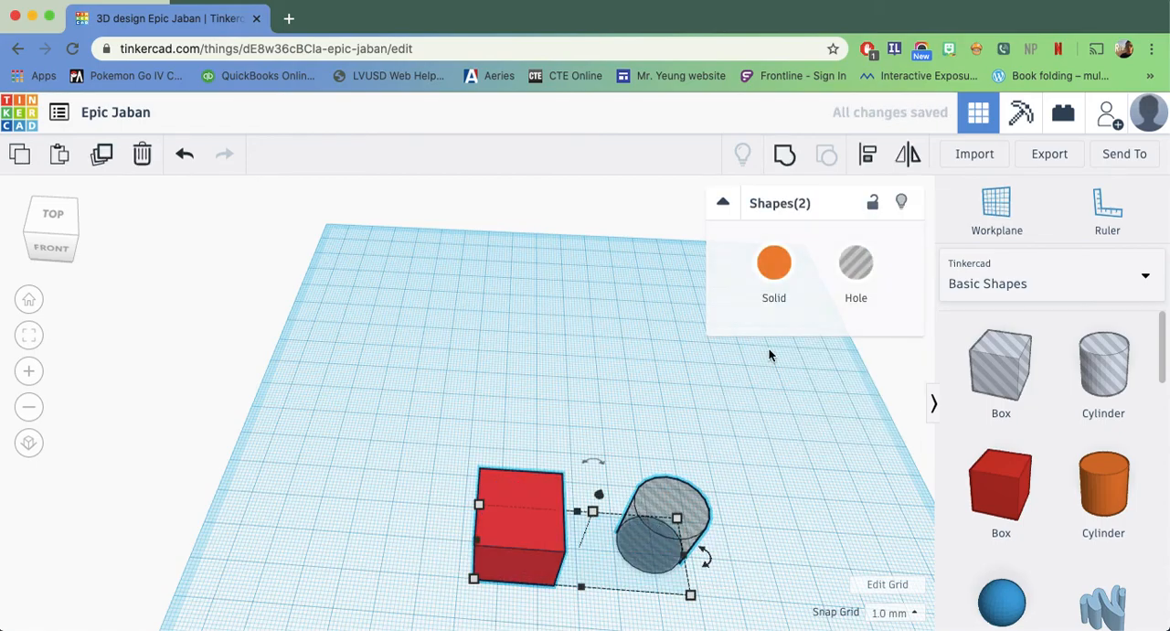
{"action": "left_click", "coordinate": [871, 161]}
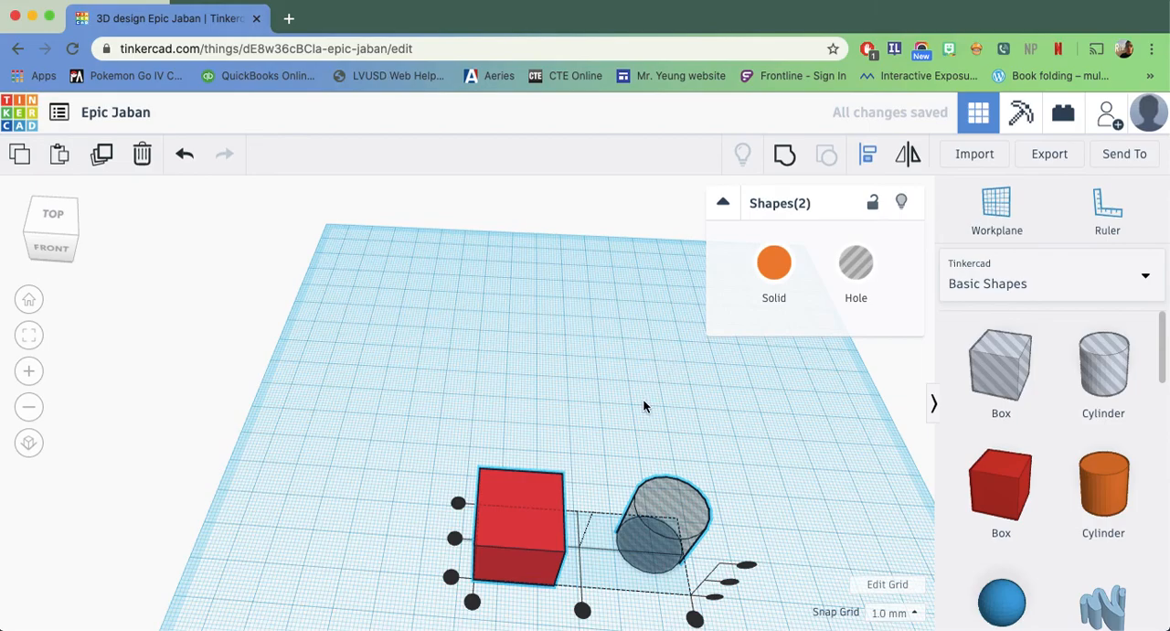
{"action": "middle_click_drag", "start_coordinate": [639, 402], "coordinate": [610, 259]}
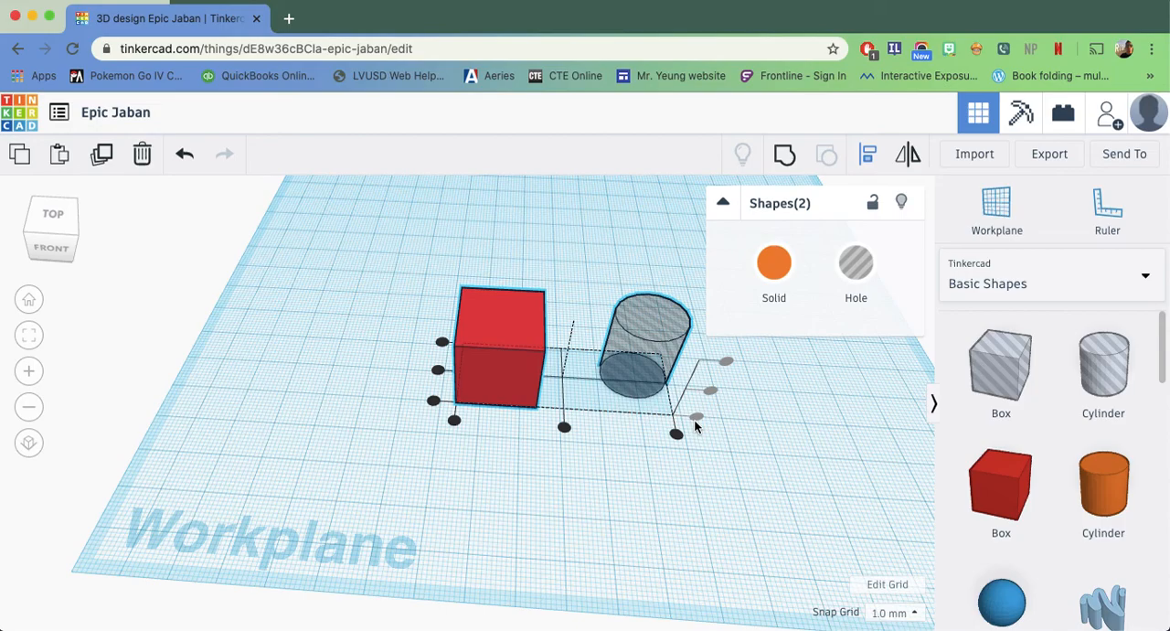
{"action": "right_click_drag", "start_coordinate": [739, 458], "coordinate": [704, 401]}
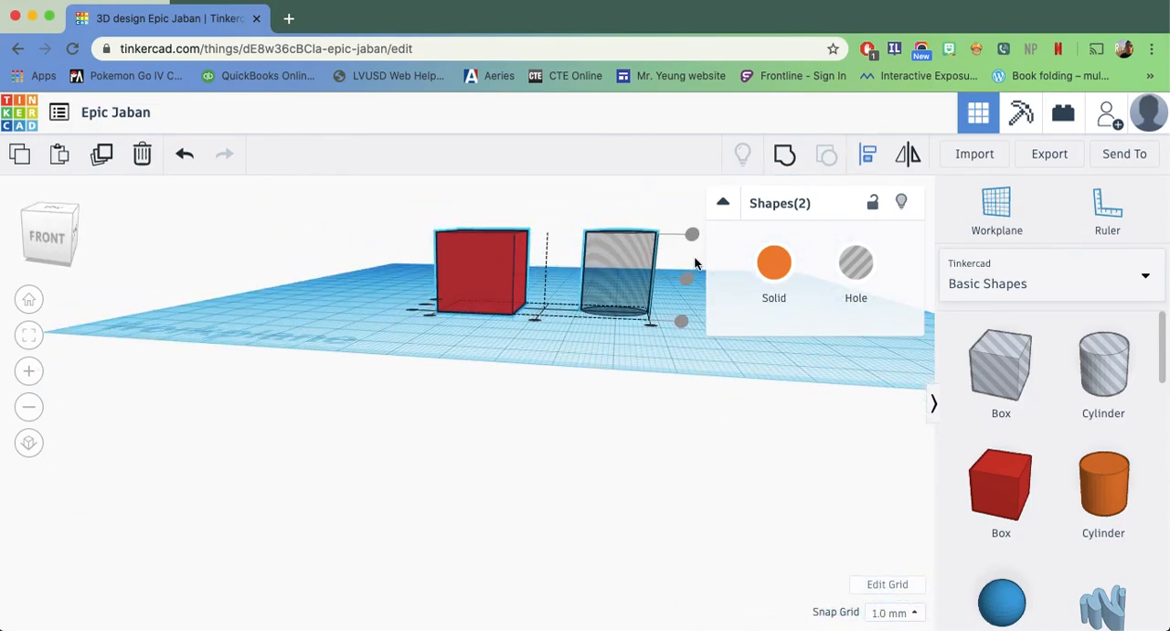
{"action": "right_click_drag", "start_coordinate": [676, 355], "coordinate": [577, 472]}
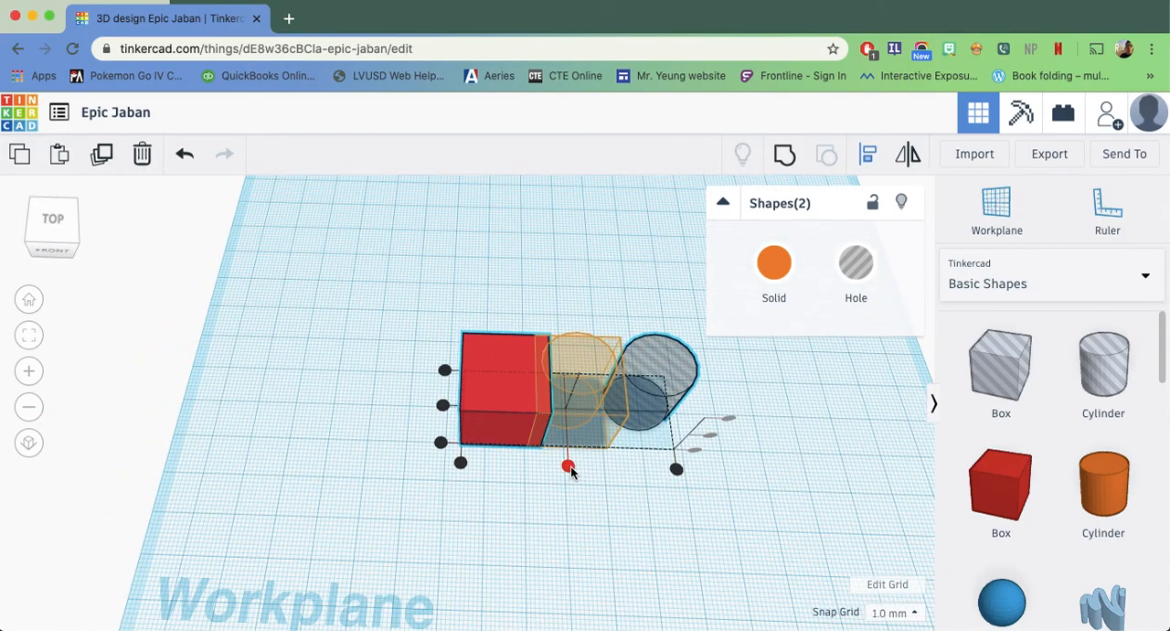
{"action": "left_click", "coordinate": [568, 467]}
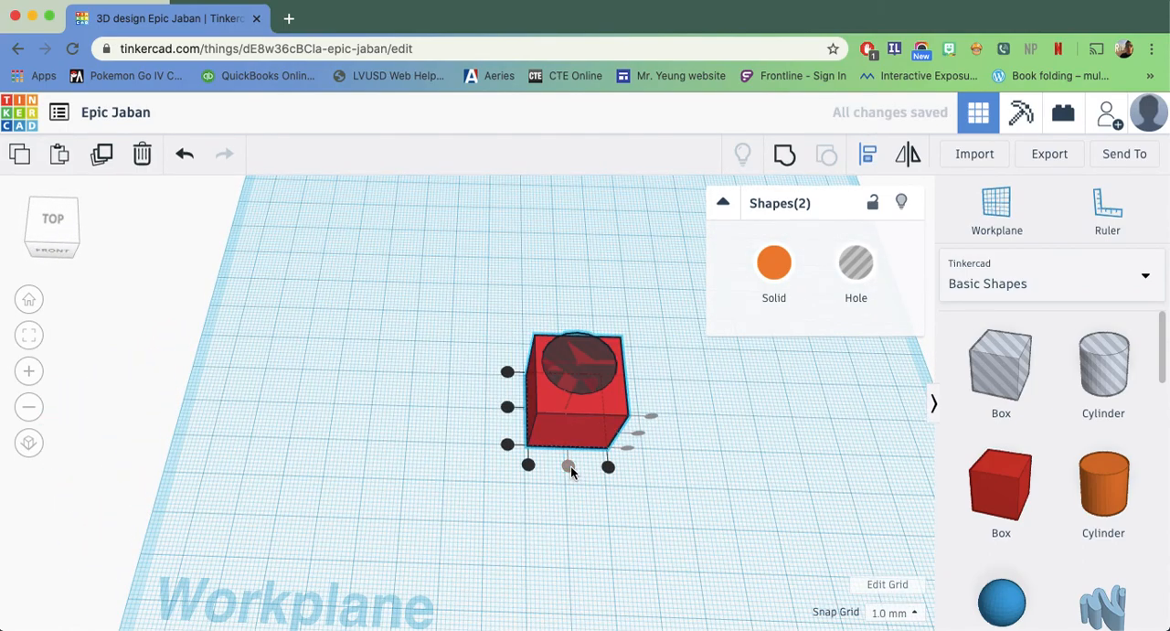
{"action": "left_click", "coordinate": [507, 407]}
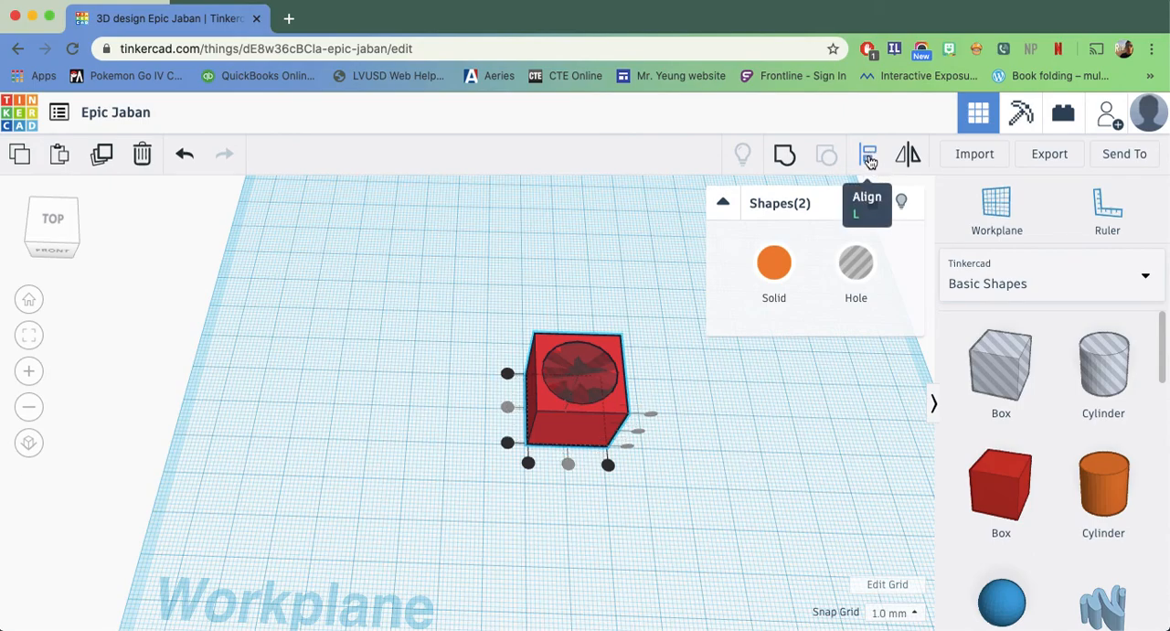
{"action": "left_click", "coordinate": [787, 410]}
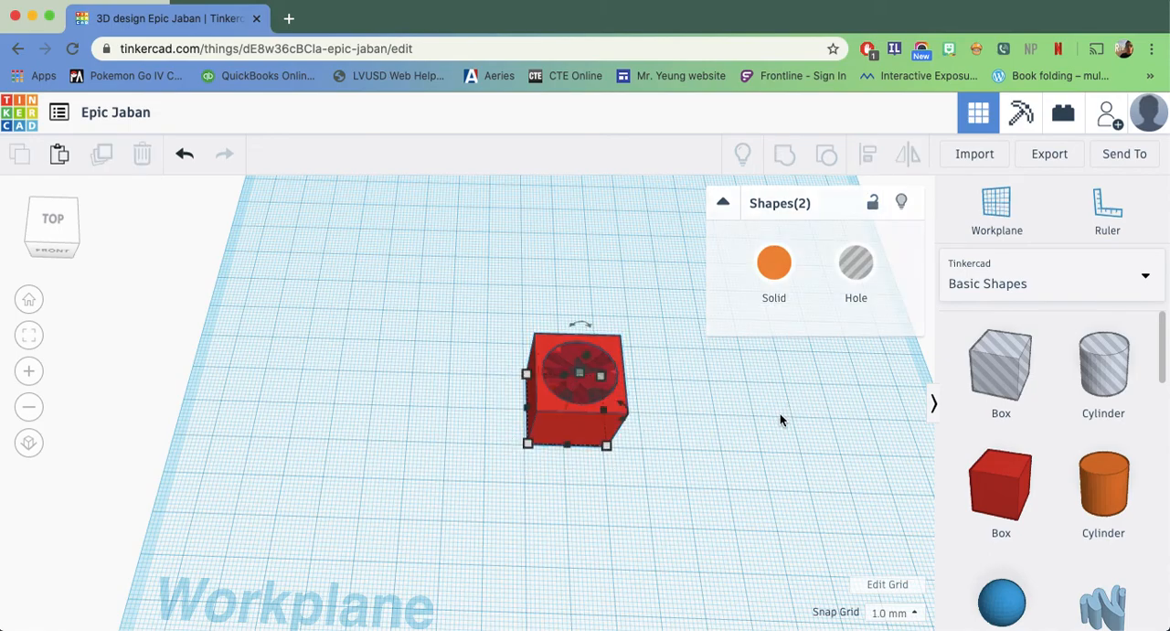
Group the aligned red box and hole cylinder to cut a centred opening, and inspect the through-hole from above
{"action": "left_click_drag", "start_coordinate": [693, 342], "coordinate": [426, 547]}
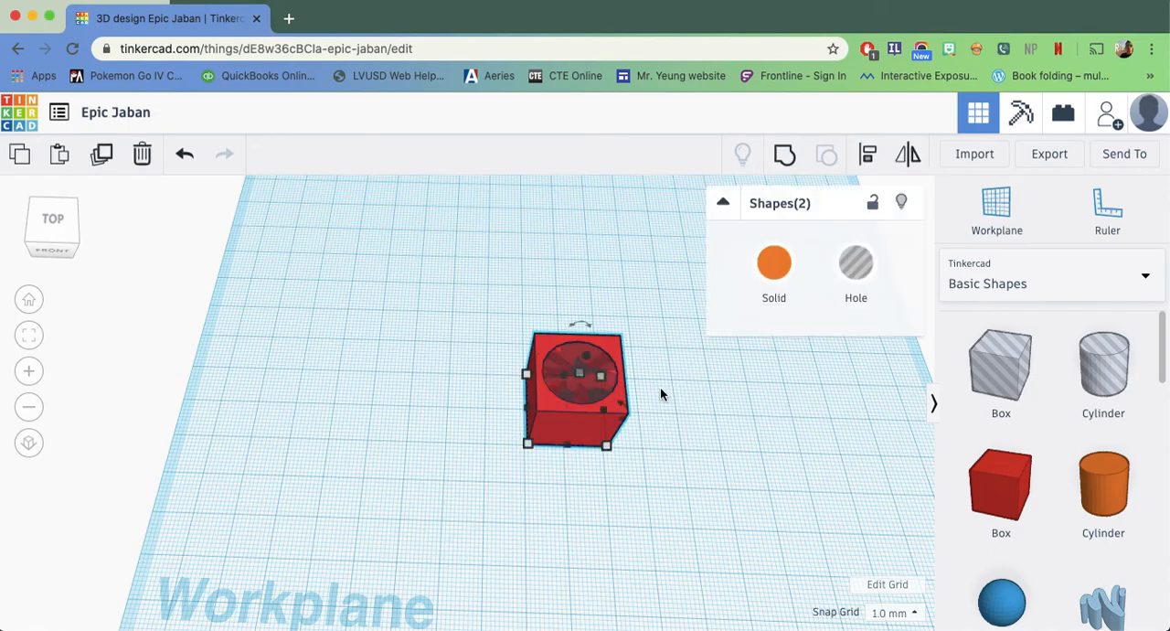
{"action": "left_click", "coordinate": [788, 153]}
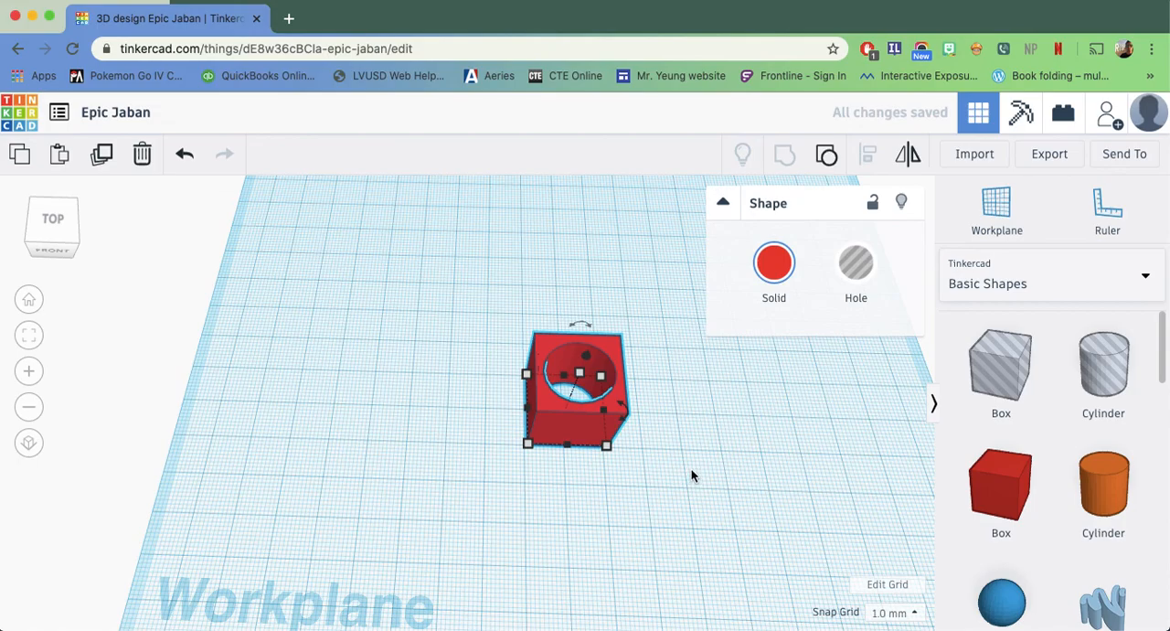
{"action": "scroll", "coordinate": [682, 470], "scroll_direction": "up", "scroll_amount": 10}
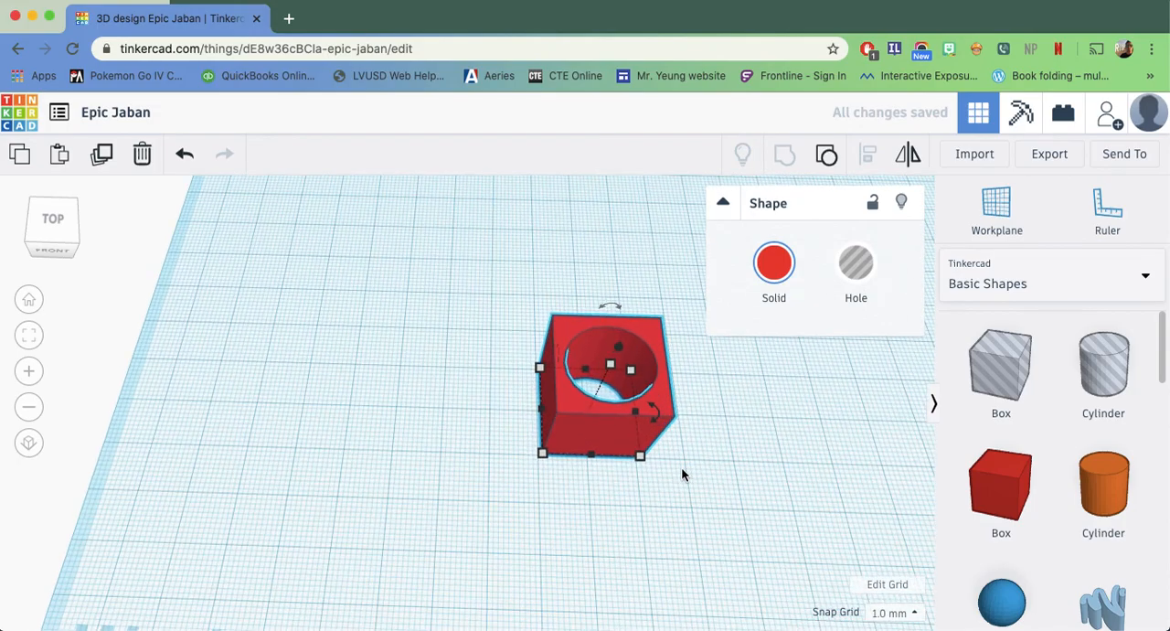
{"action": "middle_click_drag", "start_coordinate": [532, 431], "coordinate": [121, 496]}
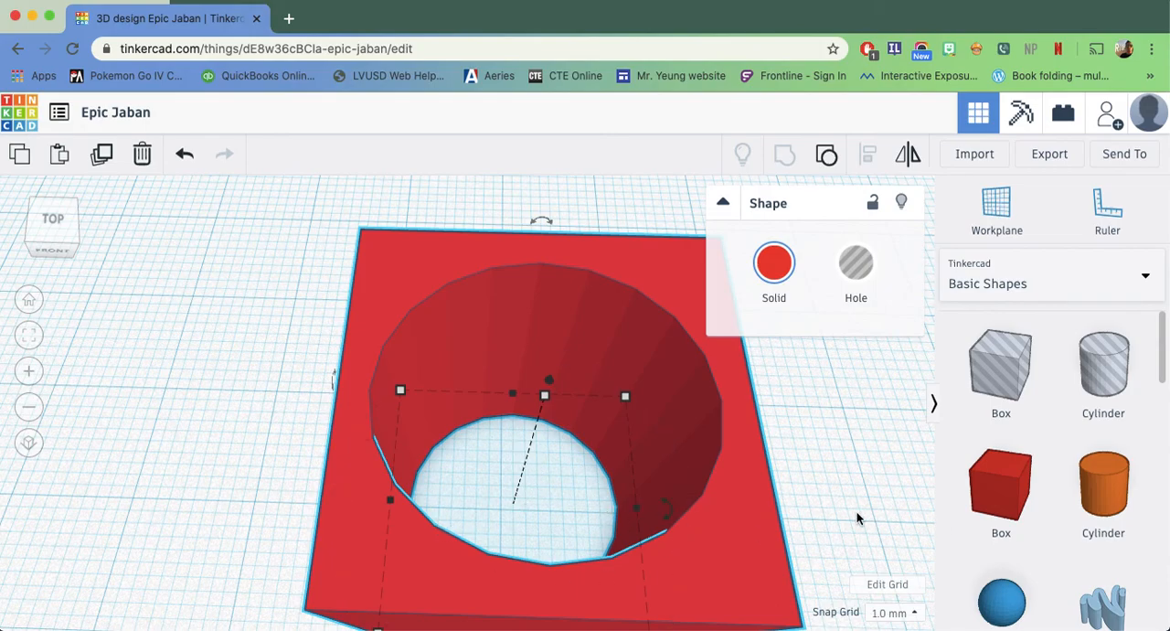
{"action": "scroll", "coordinate": [857, 519], "scroll_direction": "down", "scroll_amount": 4}
{"action": "scroll", "coordinate": [762, 534], "scroll_direction": "up", "scroll_amount": 8}
{"action": "scroll", "coordinate": [765, 534], "scroll_direction": "down", "scroll_amount": 2}
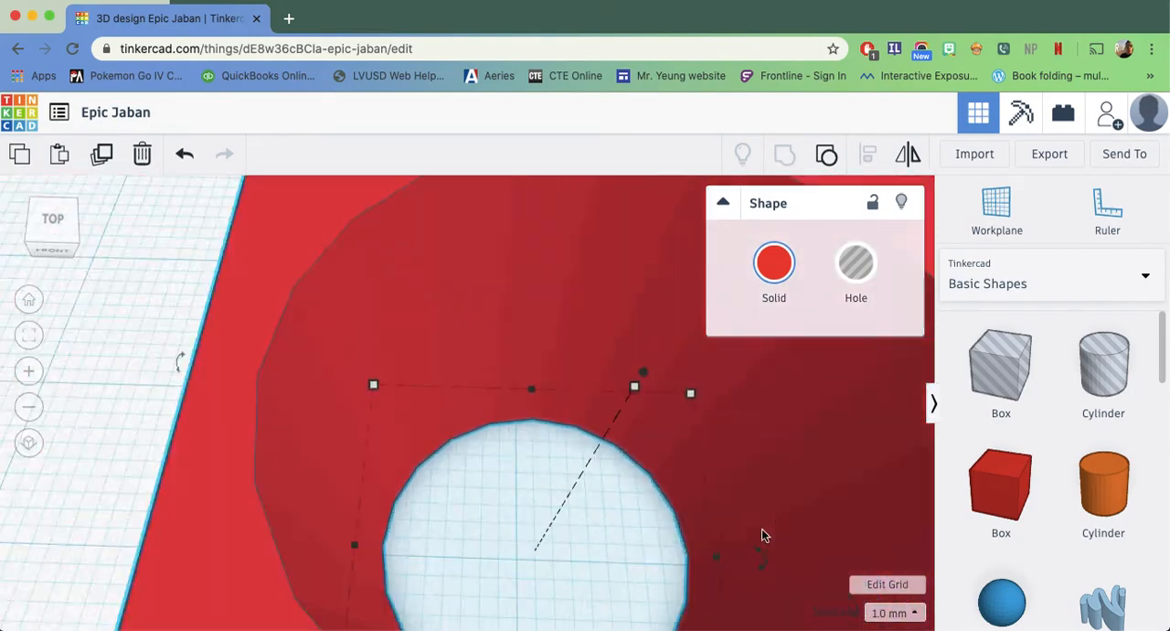
{"action": "key", "text": "f"}
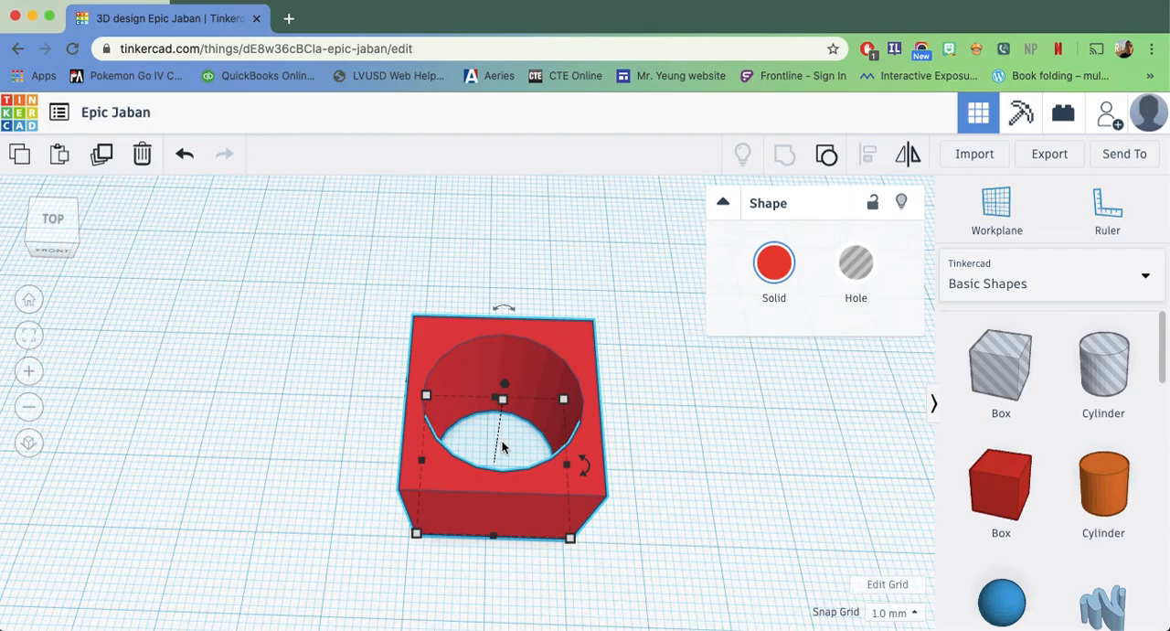
Ungroup the cut shape into the separate red box and hole cylinder again, and clear the selection
{"action": "left_click_drag", "start_coordinate": [656, 336], "coordinate": [384, 542]}
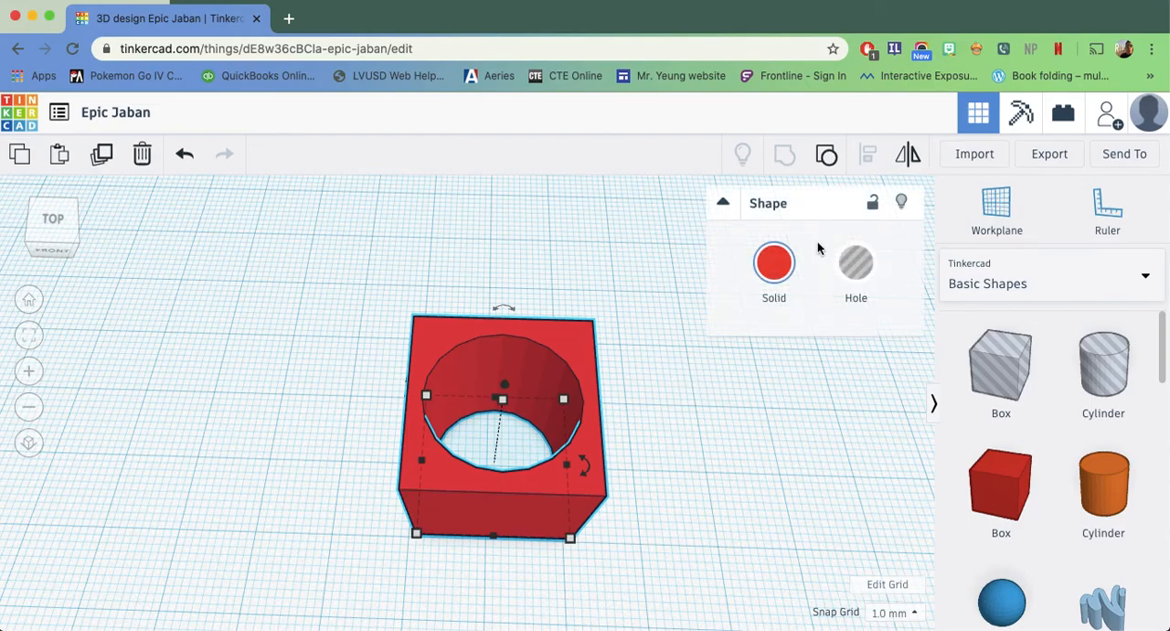
{"action": "left_click", "coordinate": [825, 152]}
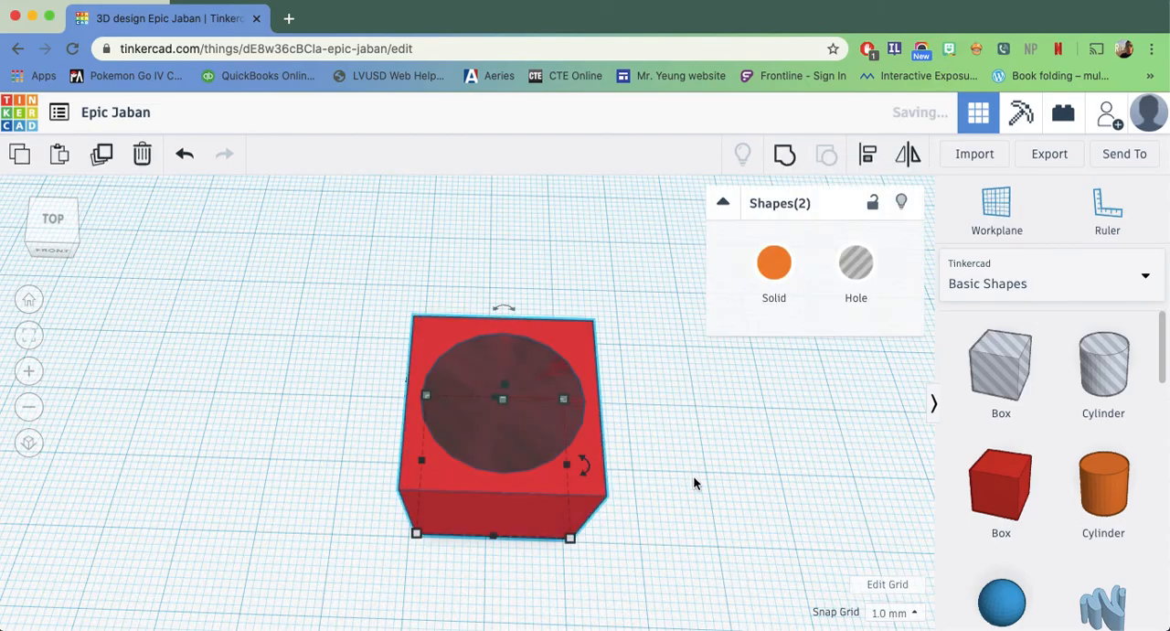
{"action": "left_click", "coordinate": [683, 441]}
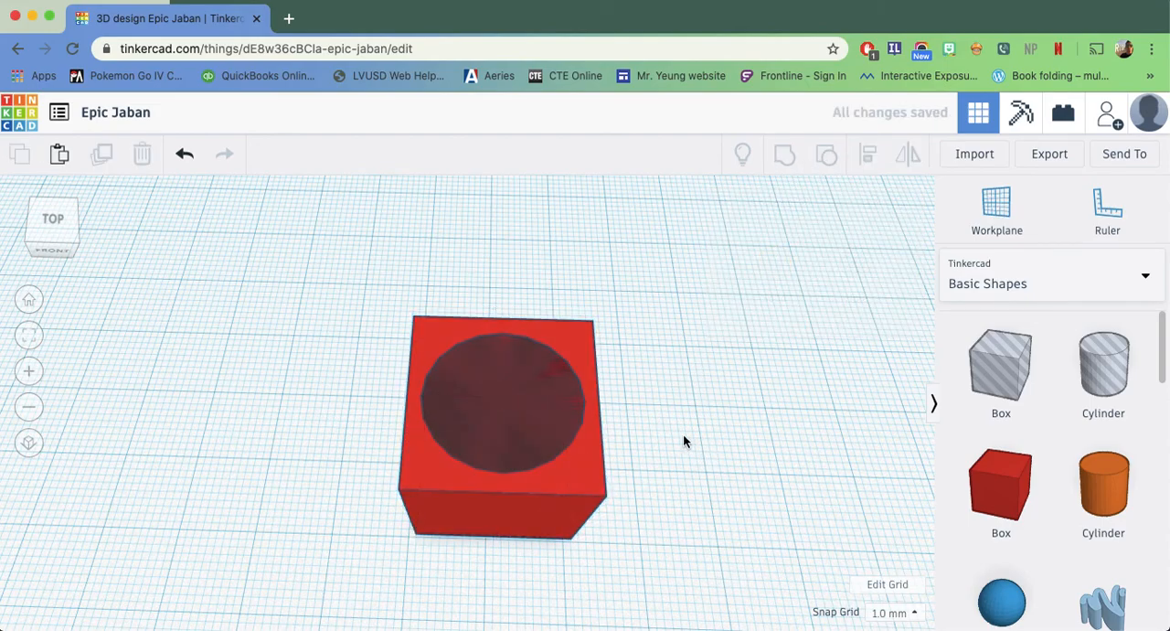
{"action": "left_click", "coordinate": [655, 259]}
Raise the hole cylinder a few millimetres above the workplane to leave a solid floor in the red box
{"action": "left_click", "coordinate": [491, 449]}
{"action": "middle_click_drag", "start_coordinate": [695, 470], "coordinate": [658, 469]}
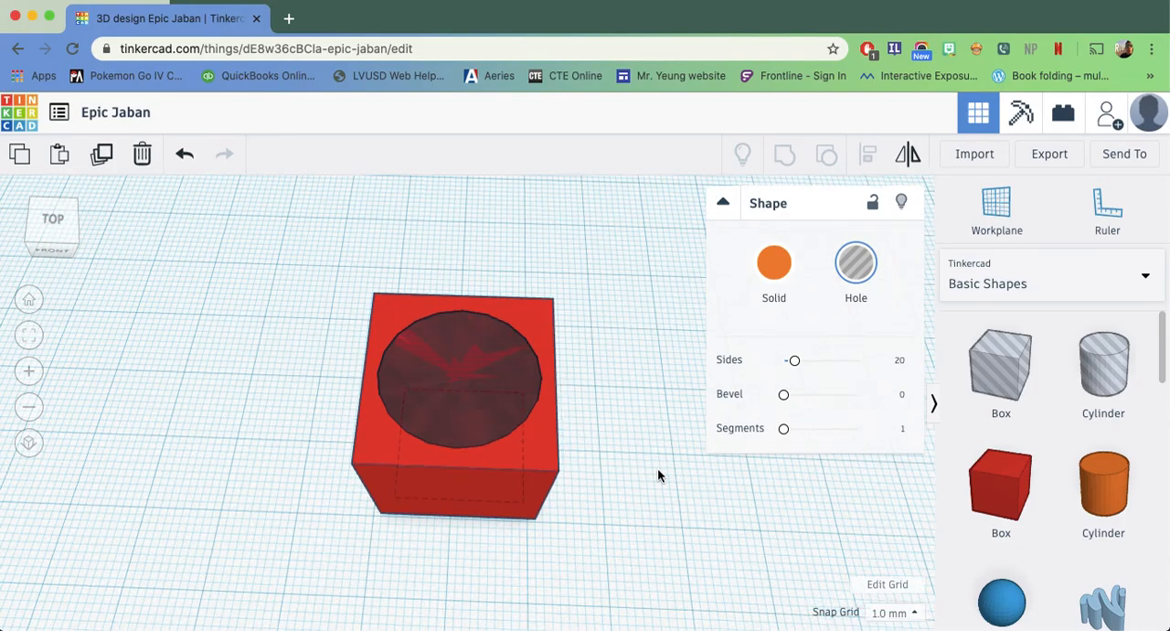
{"action": "right_click_drag", "start_coordinate": [658, 470], "coordinate": [578, 421]}
{"action": "scroll", "coordinate": [584, 379], "scroll_direction": "down", "scroll_amount": 3}
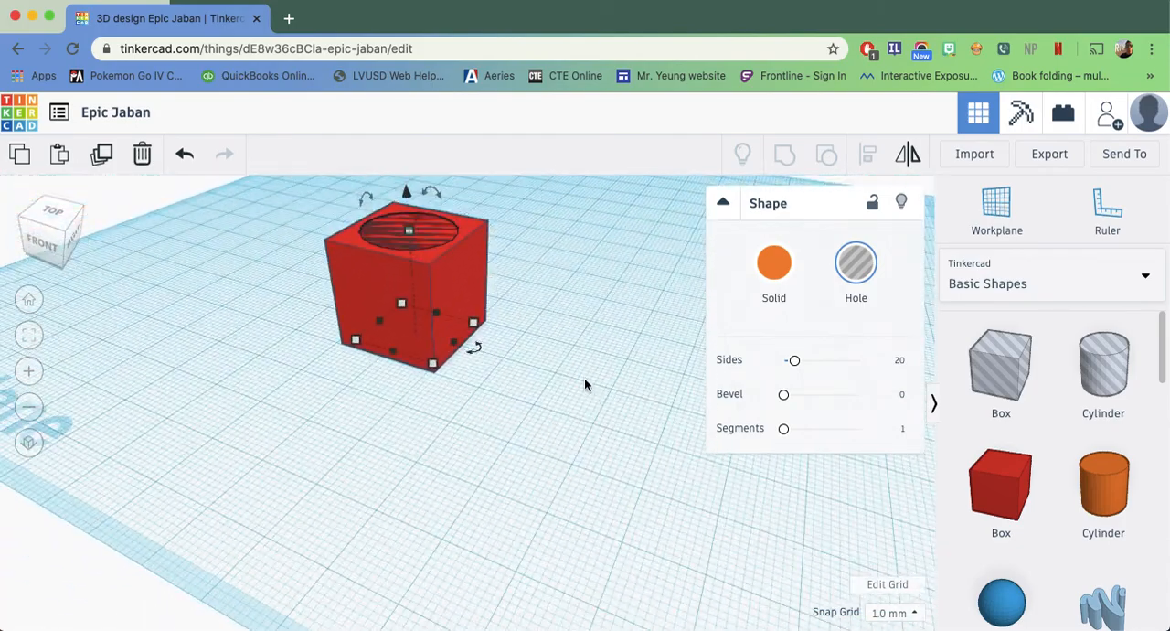
{"action": "right_click_drag", "start_coordinate": [576, 342], "coordinate": [493, 362]}
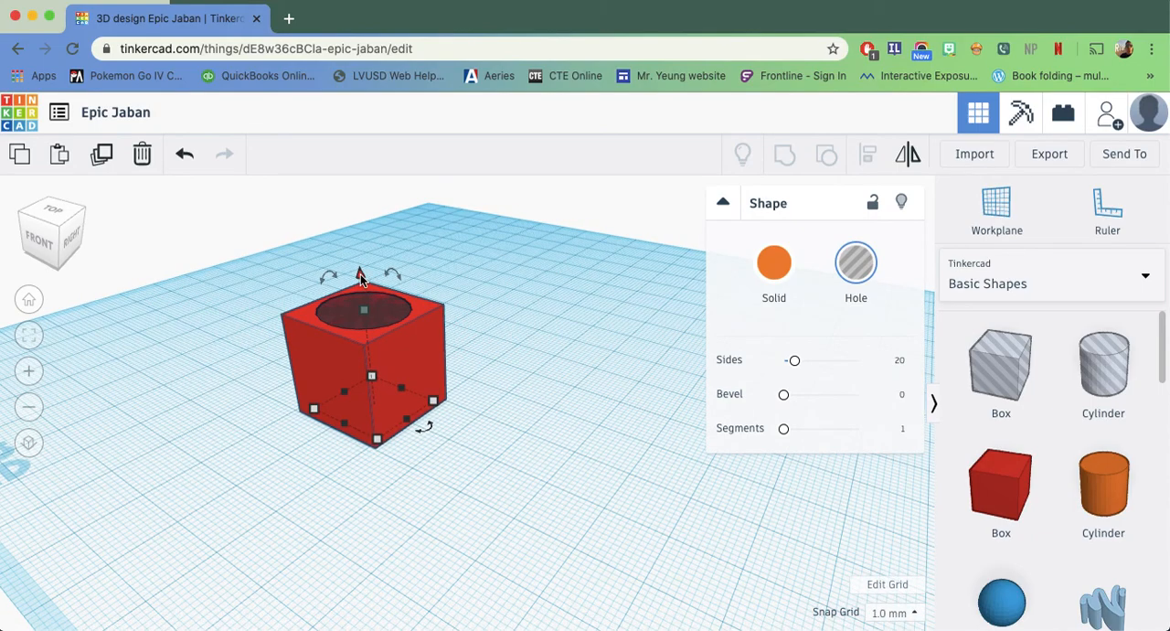
{"action": "left_click_drag", "start_coordinate": [393, 272], "coordinate": [423, 256]}
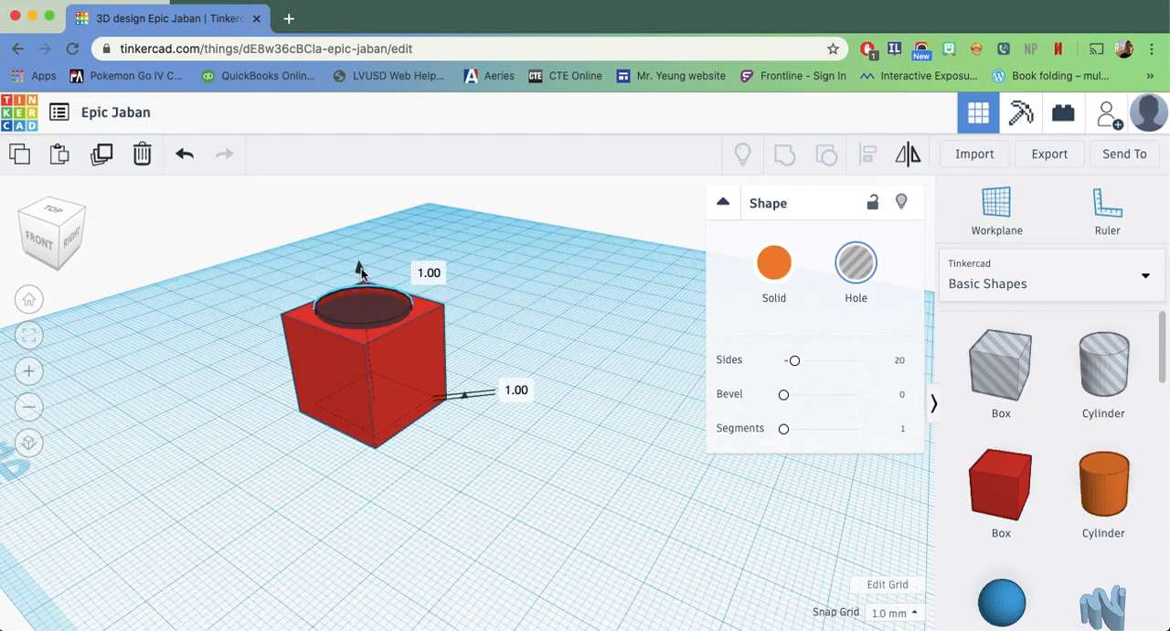
{"action": "right_click_drag", "start_coordinate": [494, 498], "coordinate": [334, 474]}
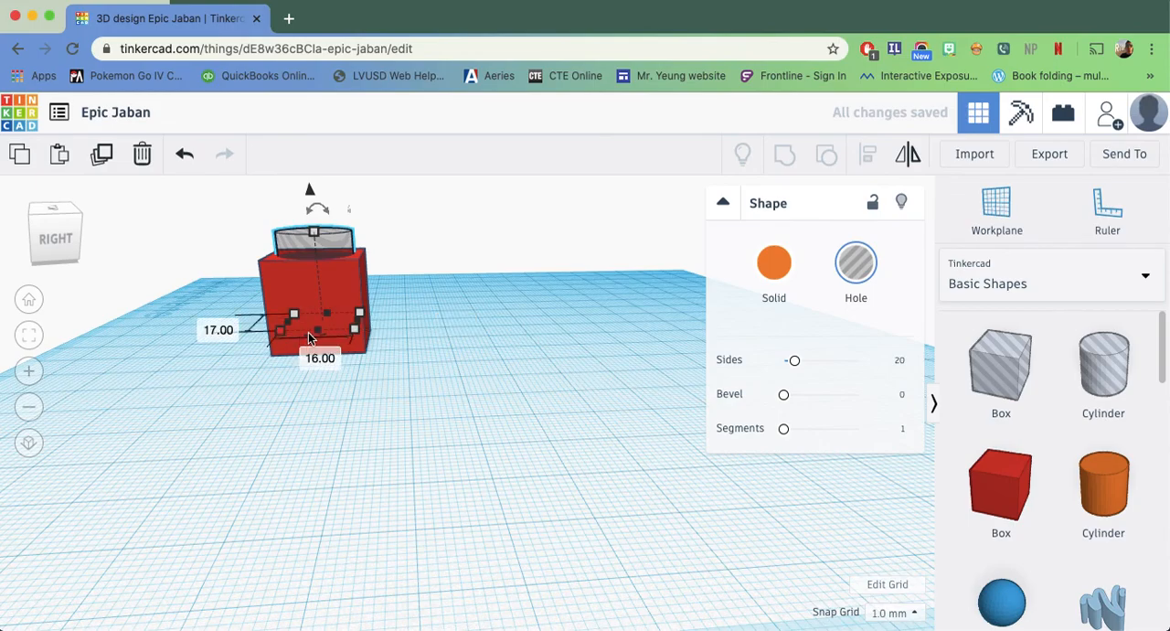
{"action": "left_click_drag", "start_coordinate": [311, 190], "coordinate": [311, 201]}
Group the red box with the raised hole cylinder to form a closed-bottom cavity, and inspect it from above and the front
{"action": "right_click_drag", "start_coordinate": [420, 331], "coordinate": [587, 493]}
{"action": "left_click_drag", "start_coordinate": [522, 286], "coordinate": [232, 495]}
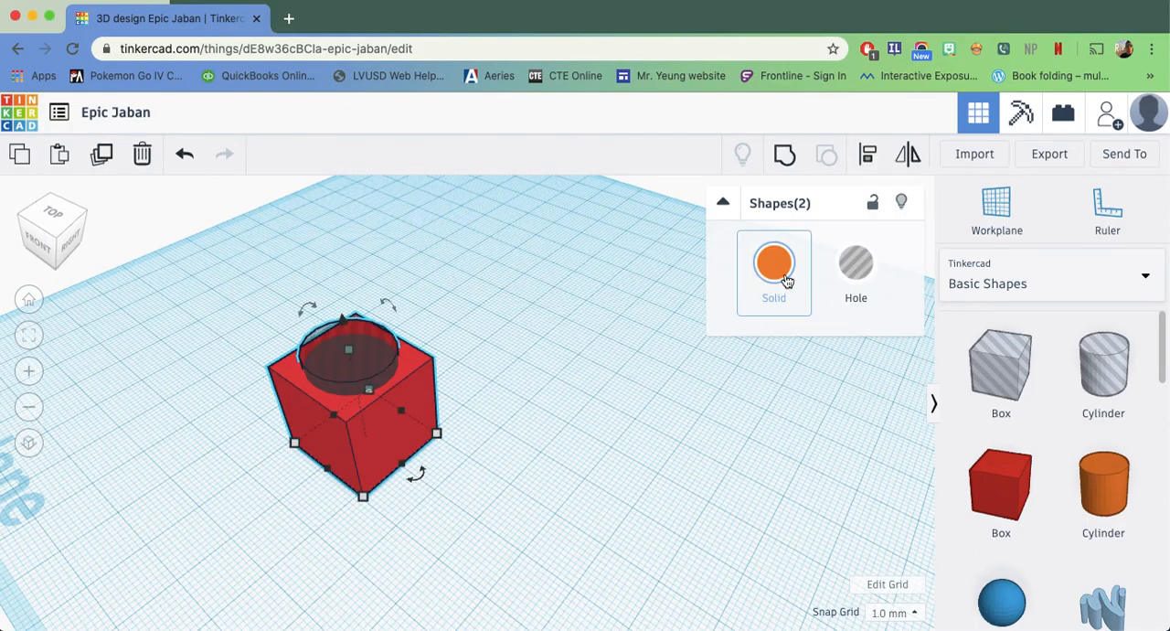
{"action": "left_click", "coordinate": [797, 168]}
{"action": "left_click", "coordinate": [526, 388]}
{"action": "right_click_drag", "start_coordinate": [526, 389], "coordinate": [668, 411]}
{"action": "scroll", "coordinate": [626, 514], "scroll_direction": "up", "scroll_amount": 4}
{"action": "middle_click_drag", "start_coordinate": [633, 508], "coordinate": [633, 449]}
{"action": "scroll", "coordinate": [640, 482], "scroll_direction": "up", "scroll_amount": 3}
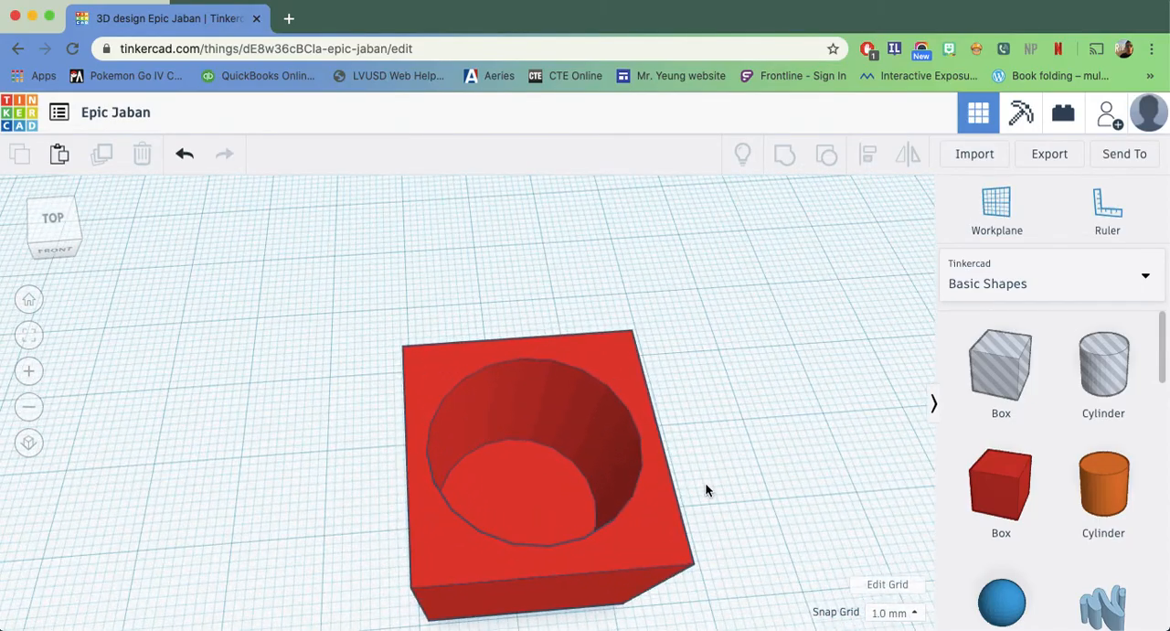
{"action": "right_click_drag", "start_coordinate": [700, 487], "coordinate": [672, 431]}
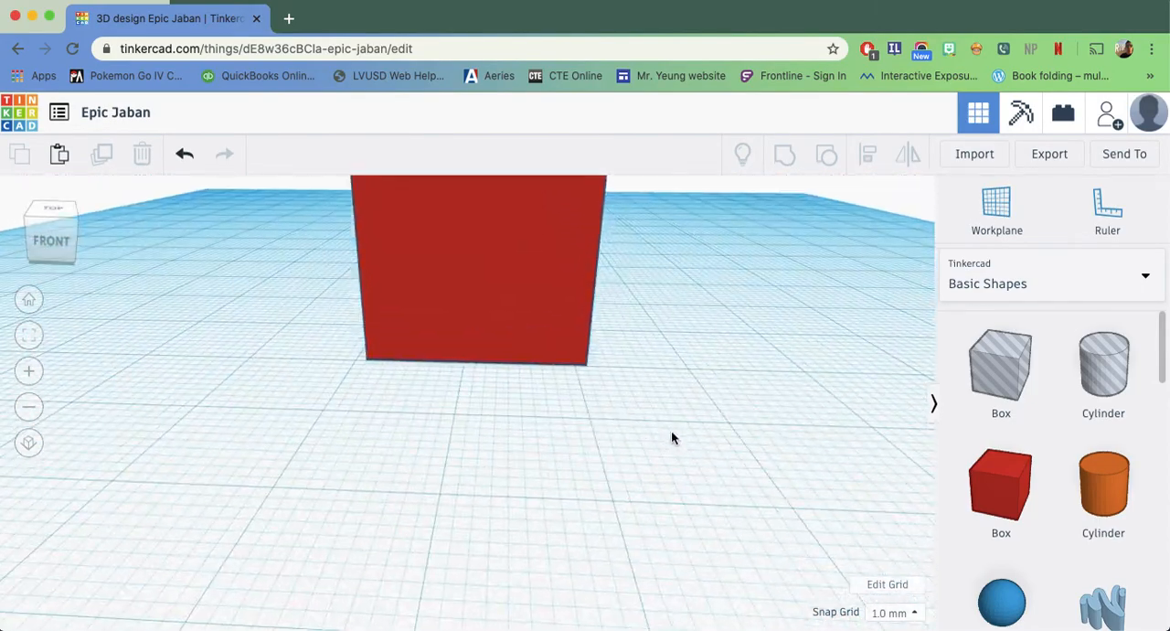
{"action": "scroll", "coordinate": [672, 431], "scroll_direction": "down", "scroll_amount": 4}
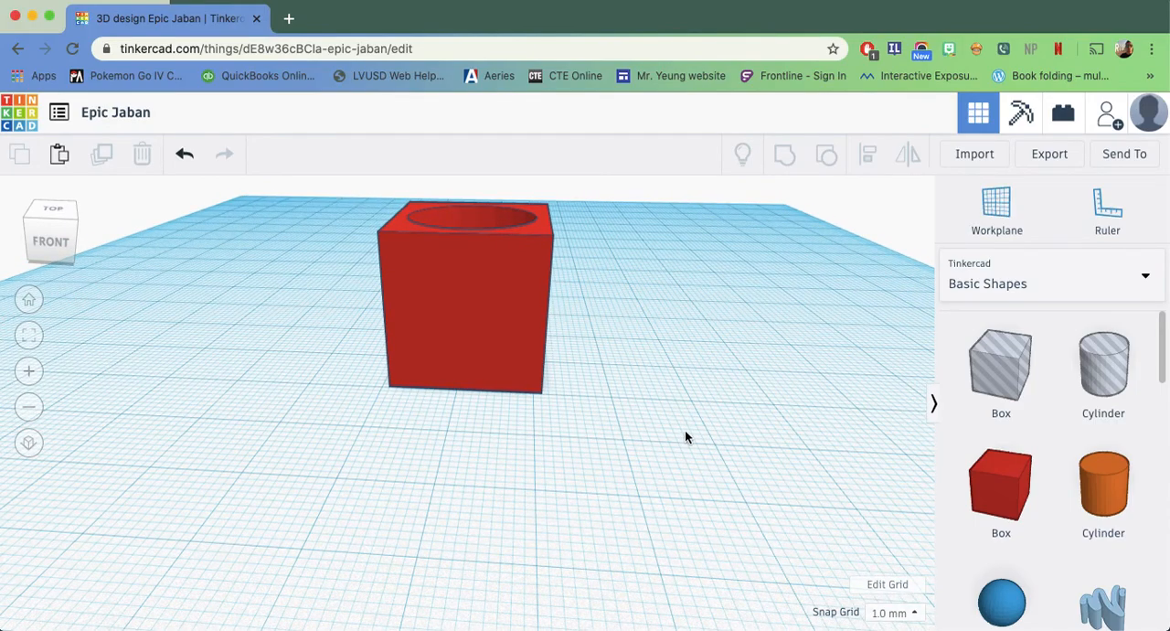
Add a torus from the basic shapes to the workplane beside the hollowed red box
{"action": "scroll", "coordinate": [991, 451], "scroll_direction": "down", "scroll_amount": 9}
{"action": "scroll", "coordinate": [1068, 454], "scroll_direction": "down", "scroll_amount": 1}
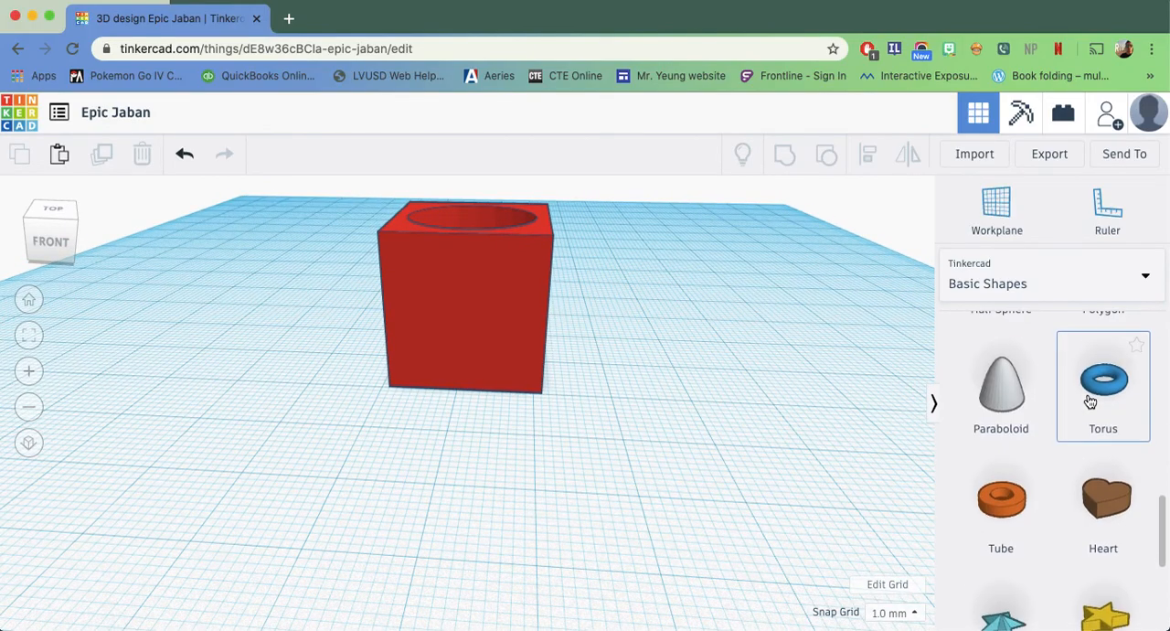
{"action": "left_click_drag", "start_coordinate": [1106, 400], "coordinate": [828, 388]}
{"action": "left_click", "coordinate": [591, 407]}
{"action": "right_click_drag", "start_coordinate": [670, 453], "coordinate": [469, 486]}
Add a second red box that covers about half of the torus
{"action": "scroll", "coordinate": [1049, 427], "scroll_direction": "up", "scroll_amount": 10}
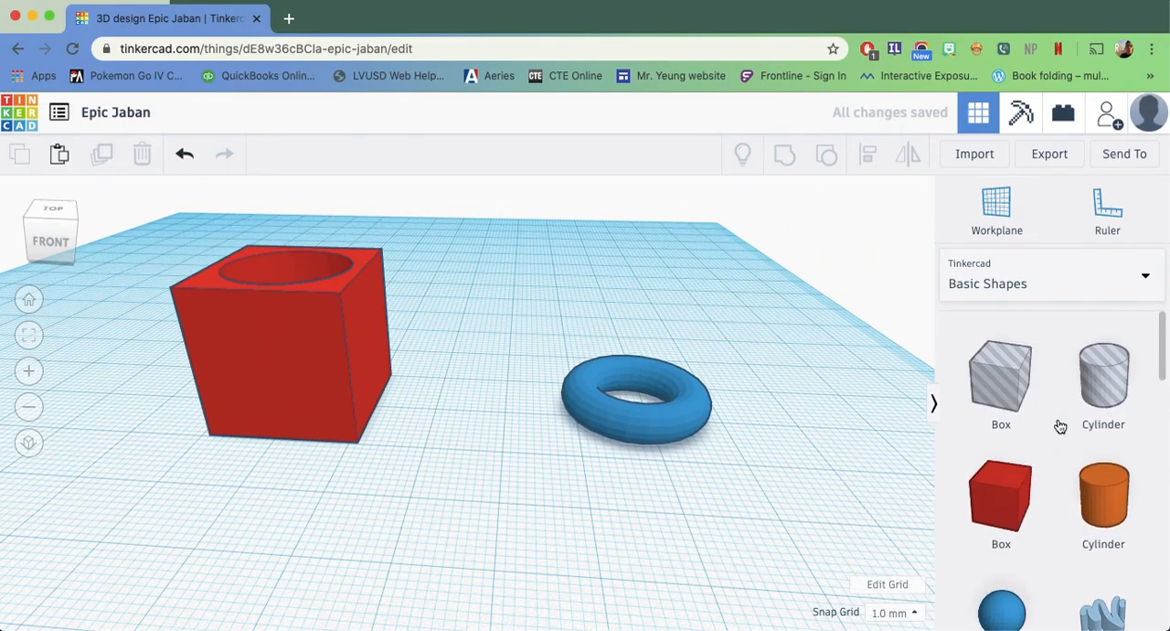
{"action": "left_click_drag", "start_coordinate": [1024, 486], "coordinate": [558, 422]}
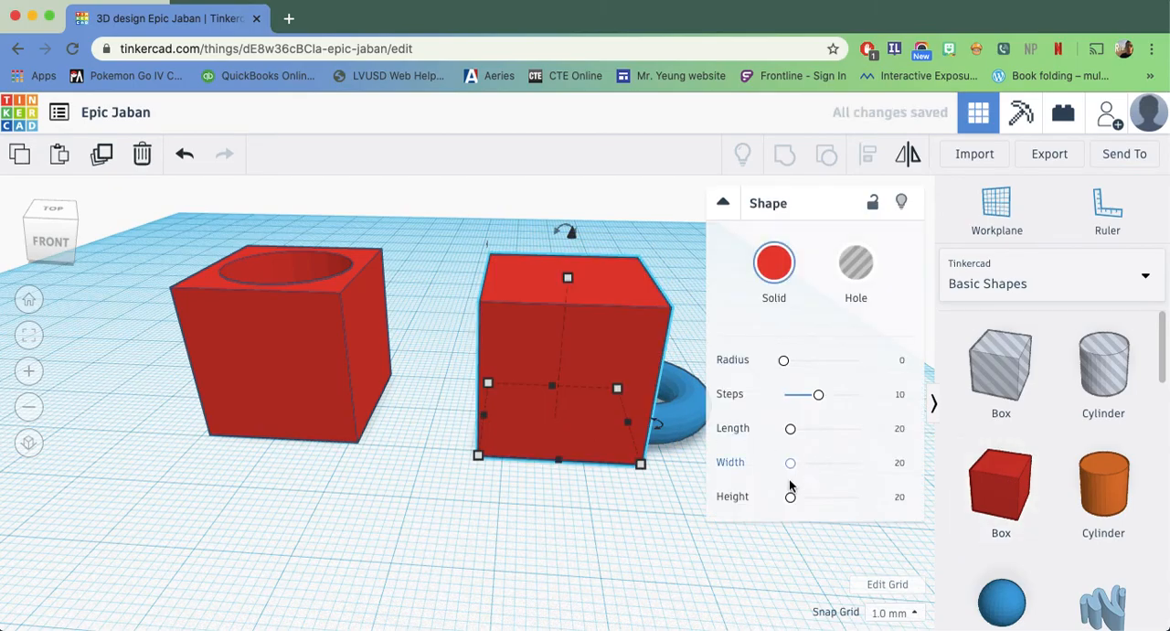
{"action": "right_click_drag", "start_coordinate": [596, 543], "coordinate": [488, 522]}
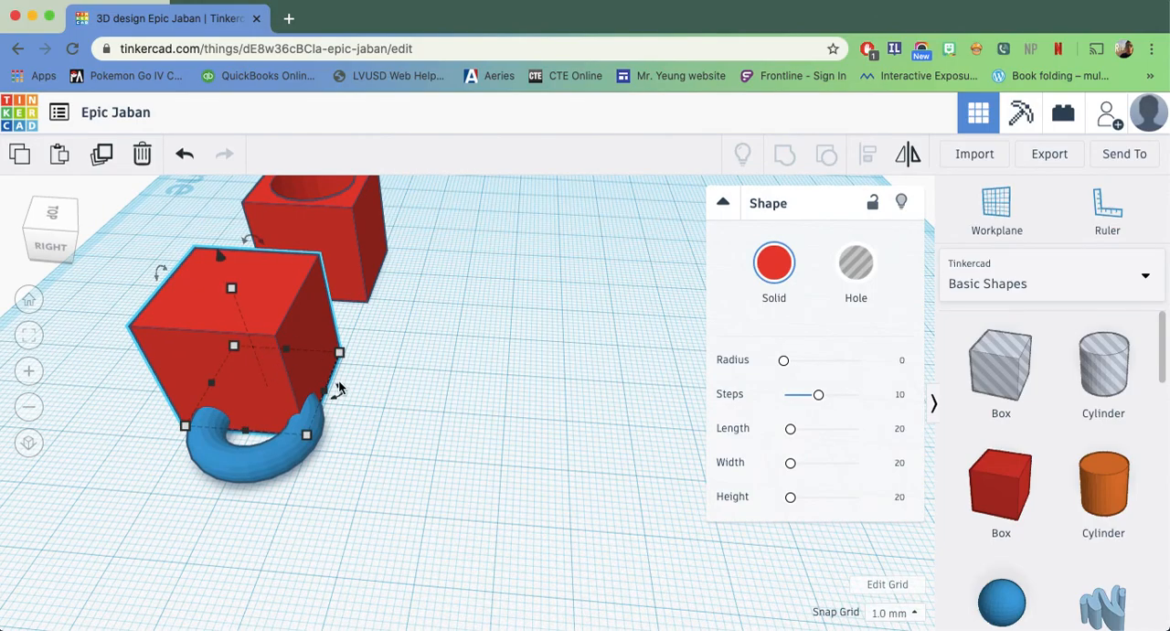
Widen the second box to about 28 mm so it spans the torus, and turn it into a hole
{"action": "left_click_drag", "start_coordinate": [330, 395], "coordinate": [382, 399]}
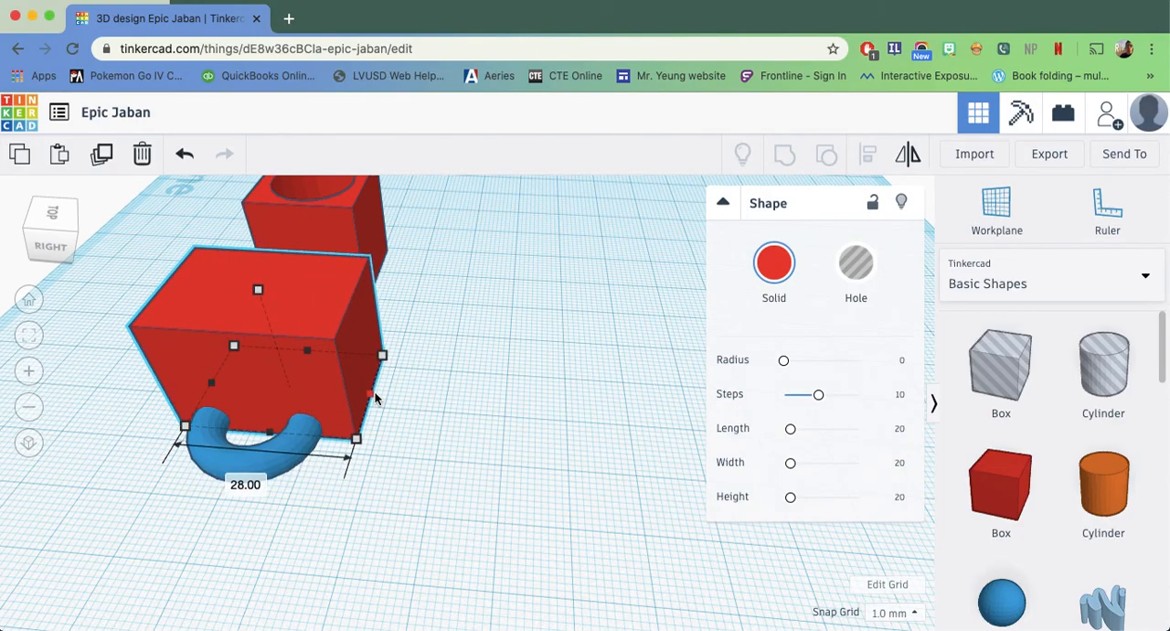
{"action": "right_click_drag", "start_coordinate": [457, 417], "coordinate": [539, 470]}
{"action": "left_click", "coordinate": [342, 394]}
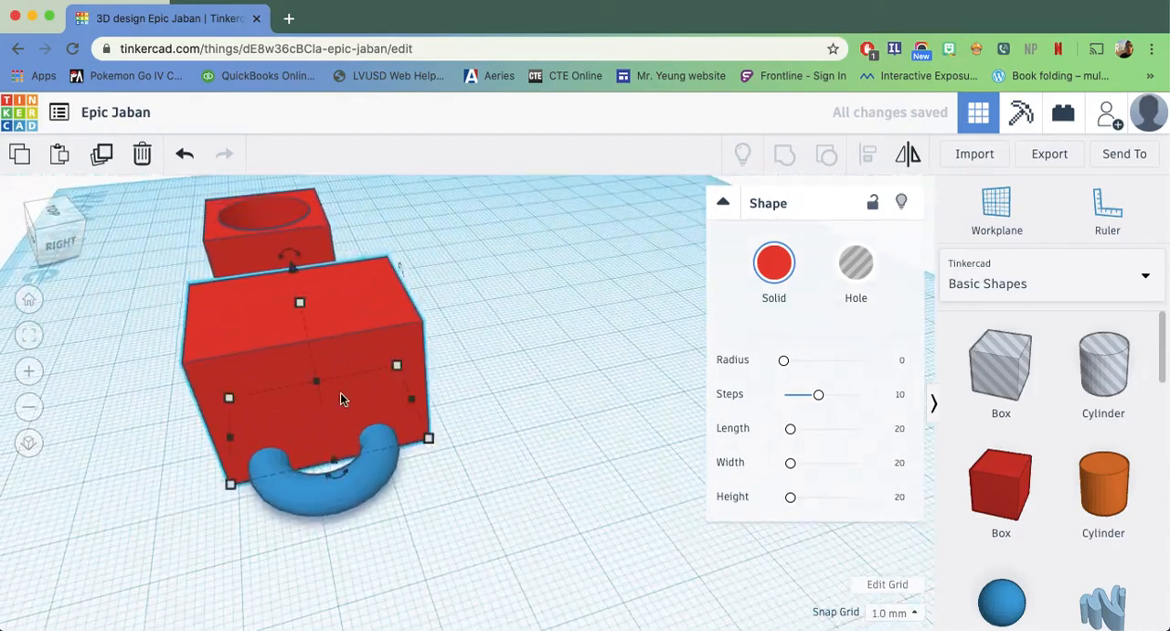
{"action": "left_click", "coordinate": [856, 277]}
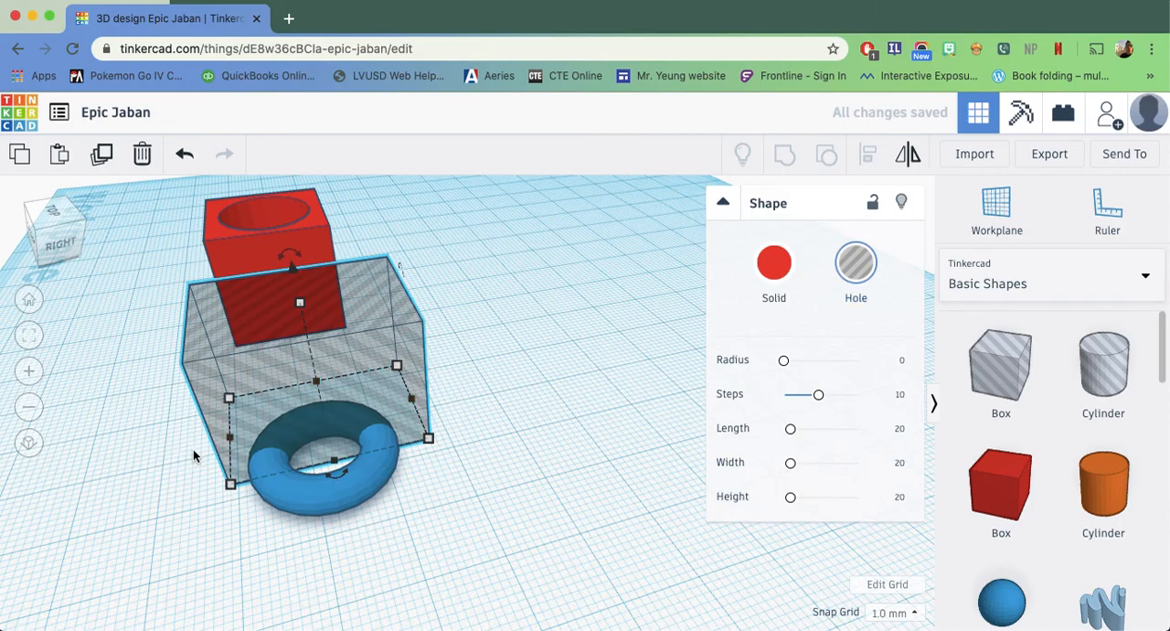
{"action": "right_click_drag", "start_coordinate": [302, 460], "coordinate": [280, 545]}
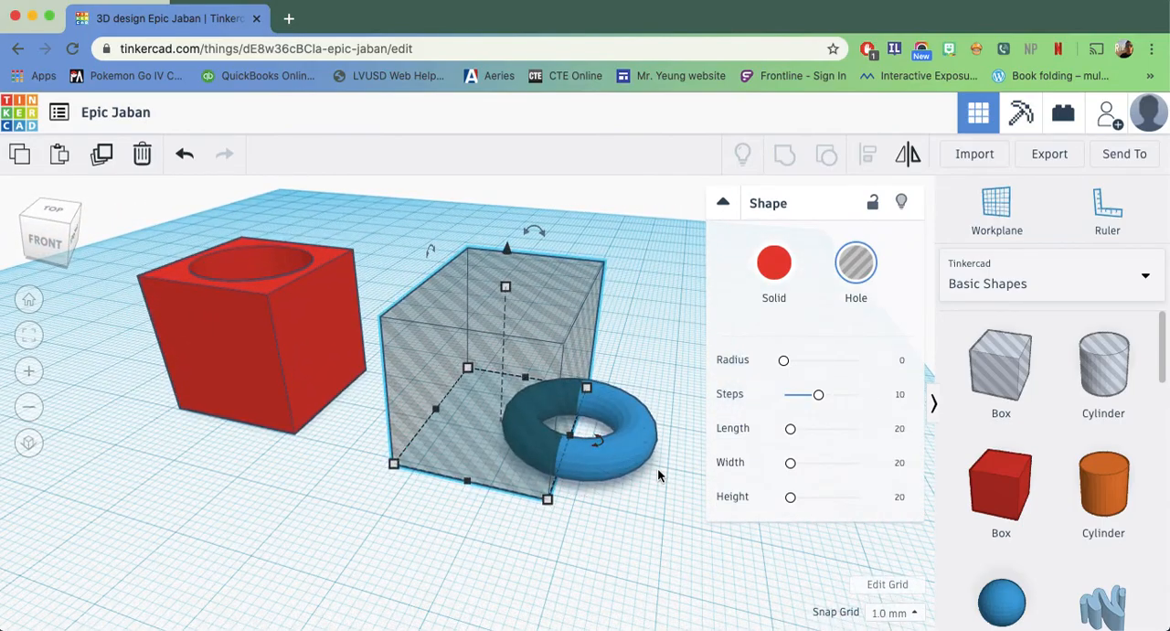
{"action": "left_click", "coordinate": [501, 521], "text": "shift"}
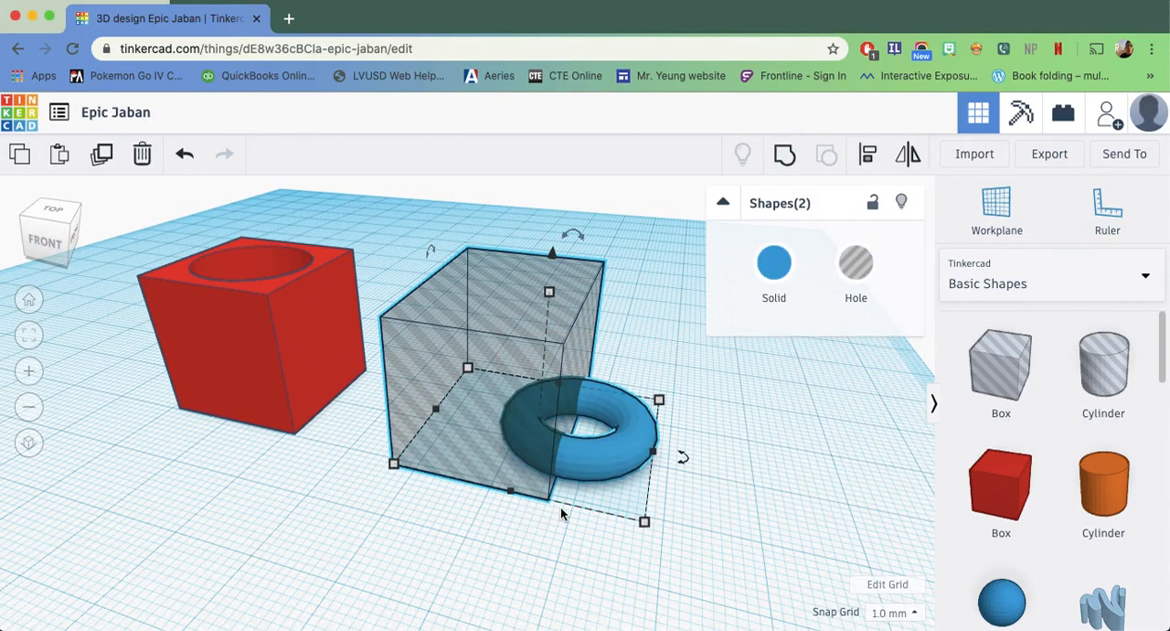
{"action": "left_click", "coordinate": [870, 168]}
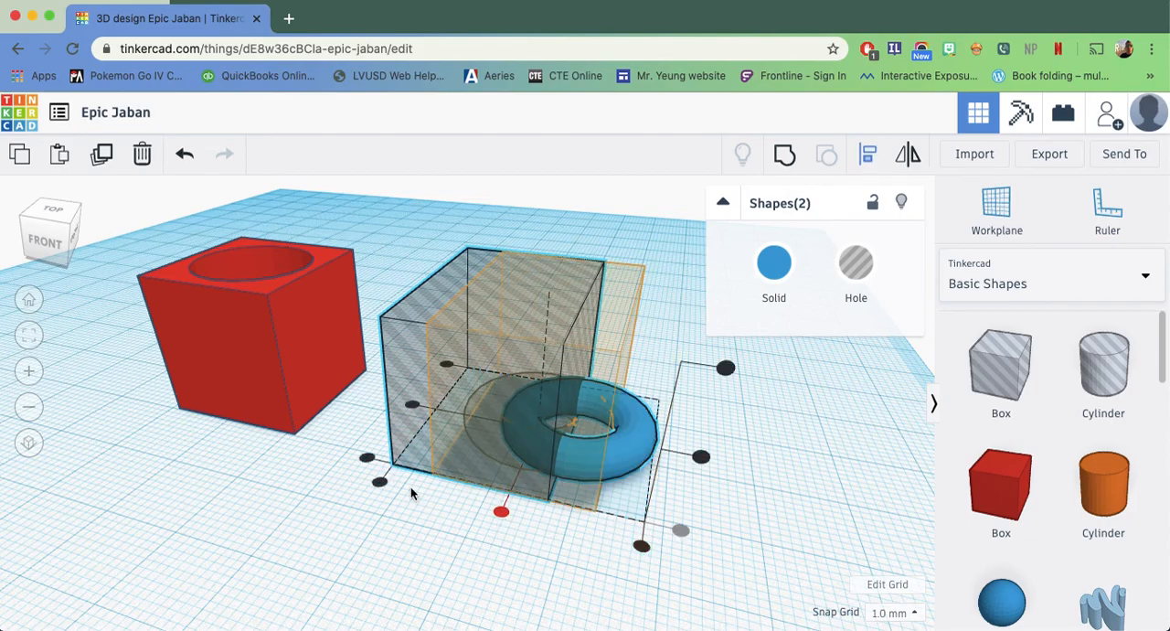
{"action": "left_click", "coordinate": [717, 463]}
{"action": "right_click_drag", "start_coordinate": [841, 470], "coordinate": [619, 516]}
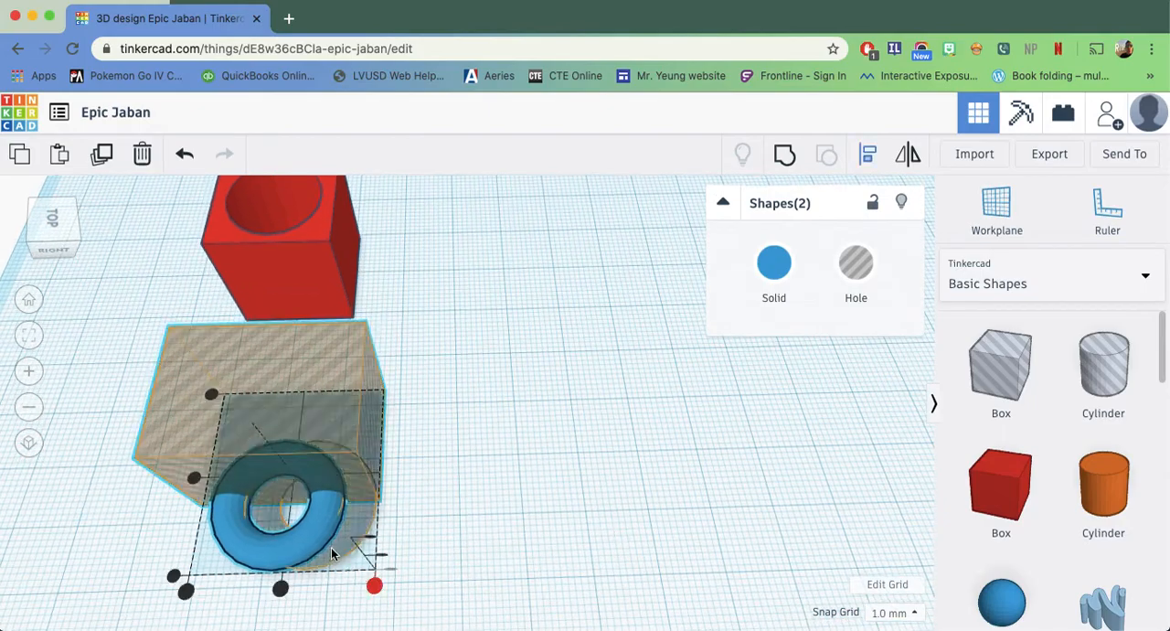
{"action": "left_click", "coordinate": [555, 486]}
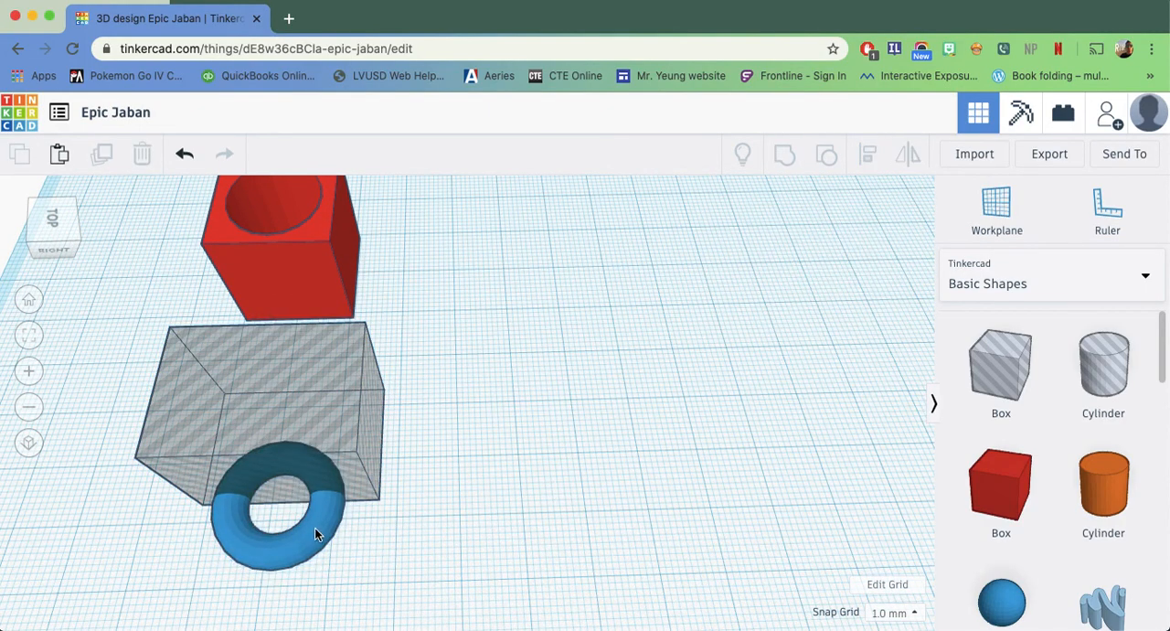
Shift the torus slightly toward the middle of the hole box's long side
{"action": "left_click", "coordinate": [315, 534]}
{"action": "left_click_drag", "start_coordinate": [317, 527], "coordinate": [320, 524]}
{"action": "right_click_drag", "start_coordinate": [491, 517], "coordinate": [591, 451]}
{"action": "left_click", "coordinate": [544, 495]}
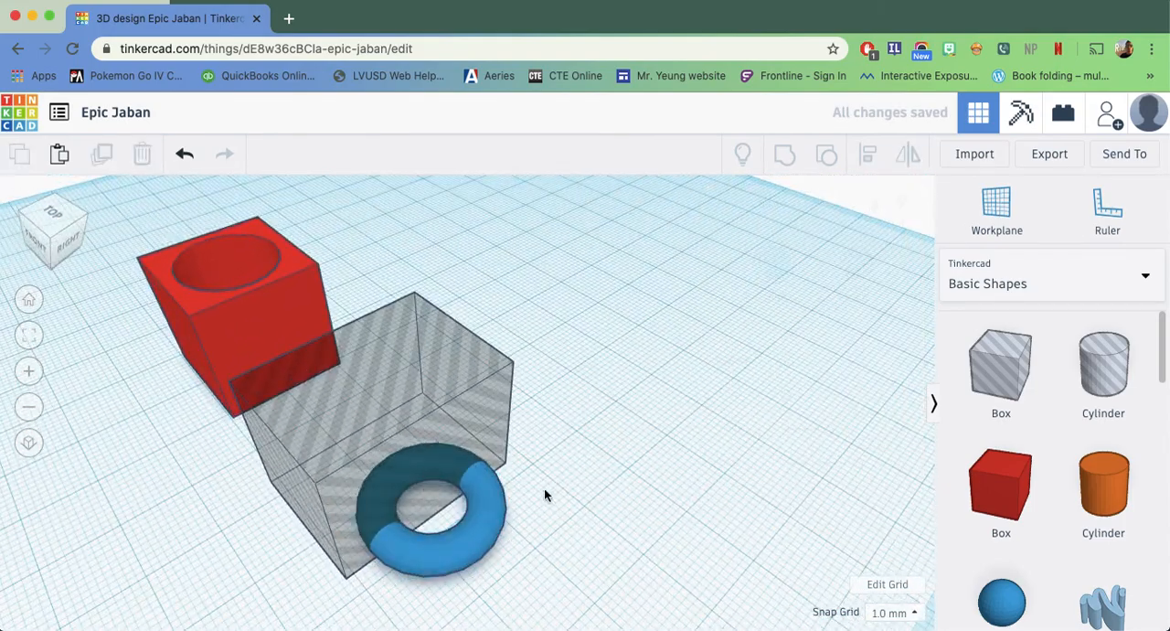
Group the torus and hole box to cut away half of the ring, and move the half ring next to the hollowed box
{"action": "left_click_drag", "start_coordinate": [351, 574], "coordinate": [352, 576]}
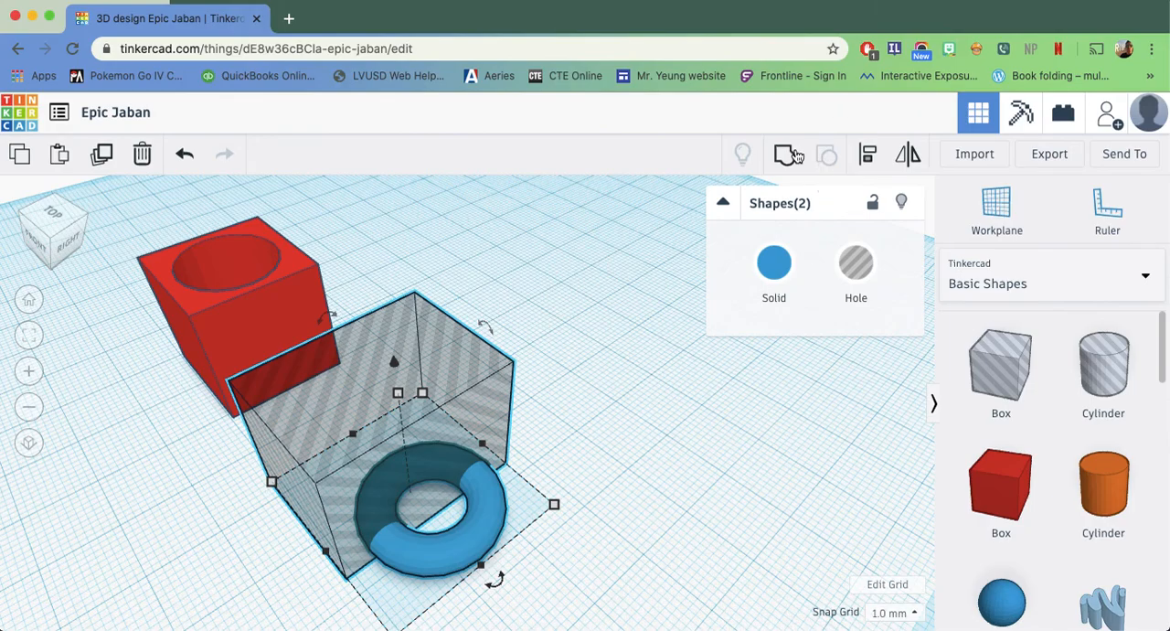
{"action": "left_click", "coordinate": [789, 154]}
{"action": "left_click_drag", "start_coordinate": [478, 534], "coordinate": [398, 413]}
Rotate the blue half ring so it stands upright like a handle beside the red box
{"action": "right_click_drag", "start_coordinate": [546, 528], "coordinate": [691, 499]}
{"action": "right_click_drag", "start_coordinate": [722, 450], "coordinate": [381, 400]}
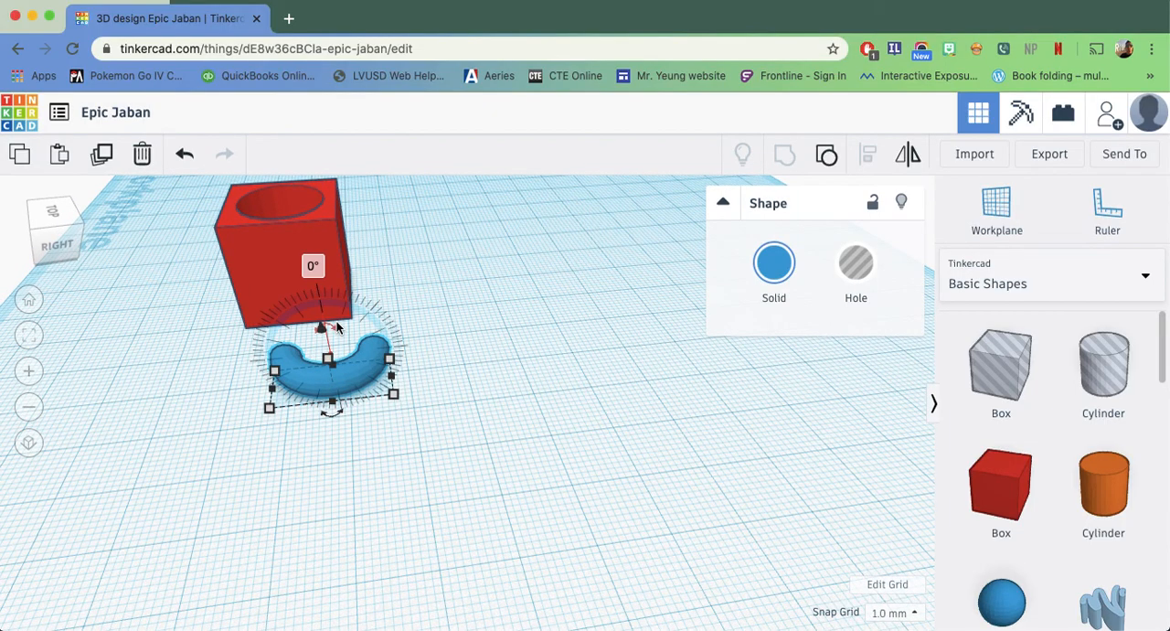
{"action": "left_click_drag", "start_coordinate": [332, 330], "coordinate": [244, 364]}
{"action": "right_click_drag", "start_coordinate": [372, 470], "coordinate": [485, 430]}
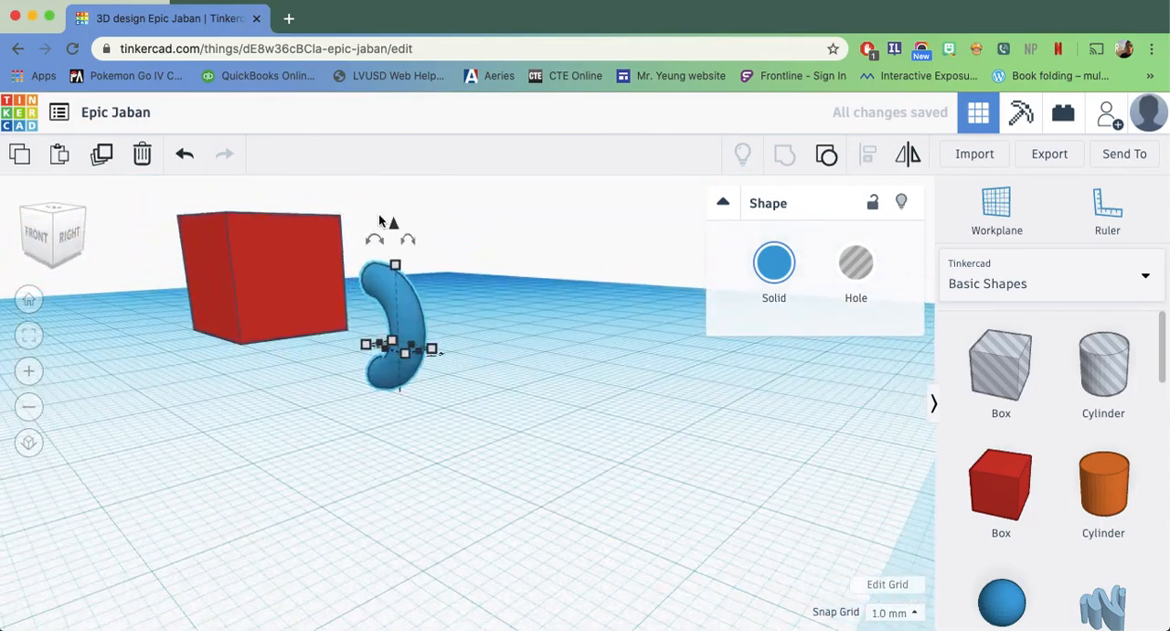
Raise the blue half ring above the workplane and turn to the front to set it against the red box's side
{"action": "left_click_drag", "start_coordinate": [391, 226], "coordinate": [398, 168]}
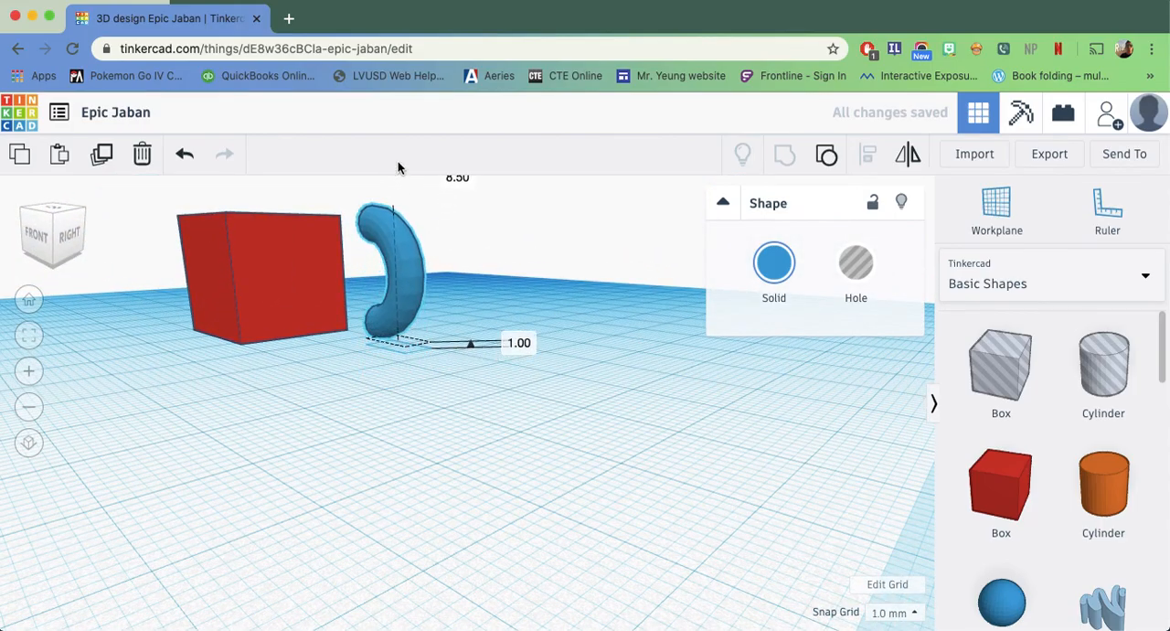
{"action": "right_click_drag", "start_coordinate": [214, 429], "coordinate": [329, 448]}
{"action": "left_click_drag", "start_coordinate": [546, 307], "coordinate": [449, 326]}
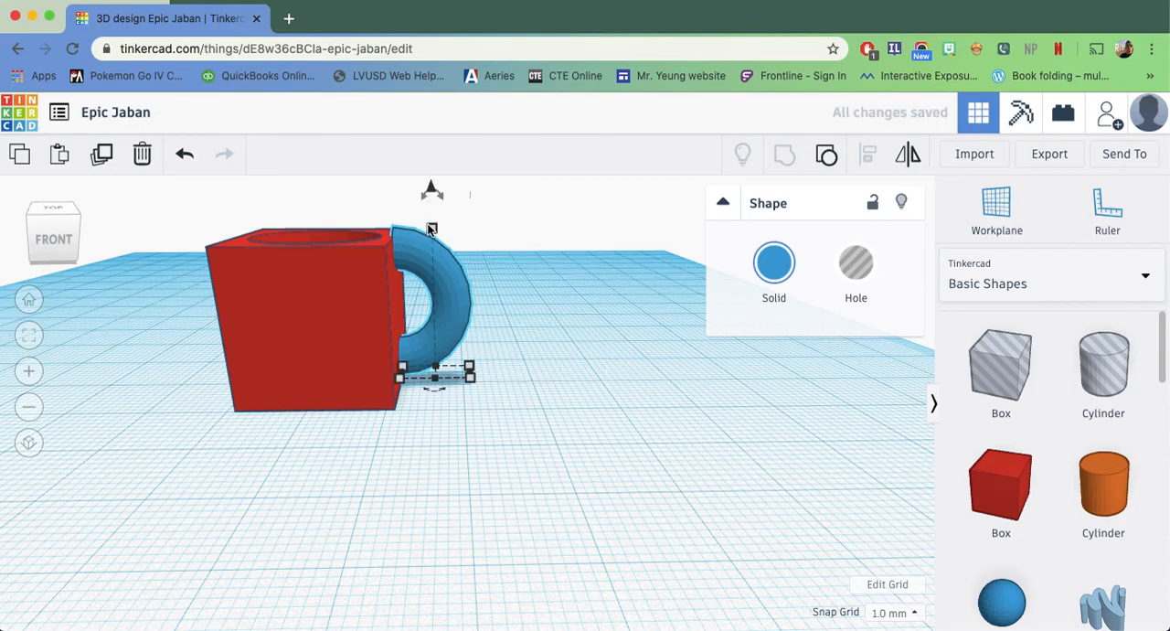
Reduce the half ring's height to 18 mm so it fits within the box's height
{"action": "left_click_drag", "start_coordinate": [433, 232], "coordinate": [434, 249]}
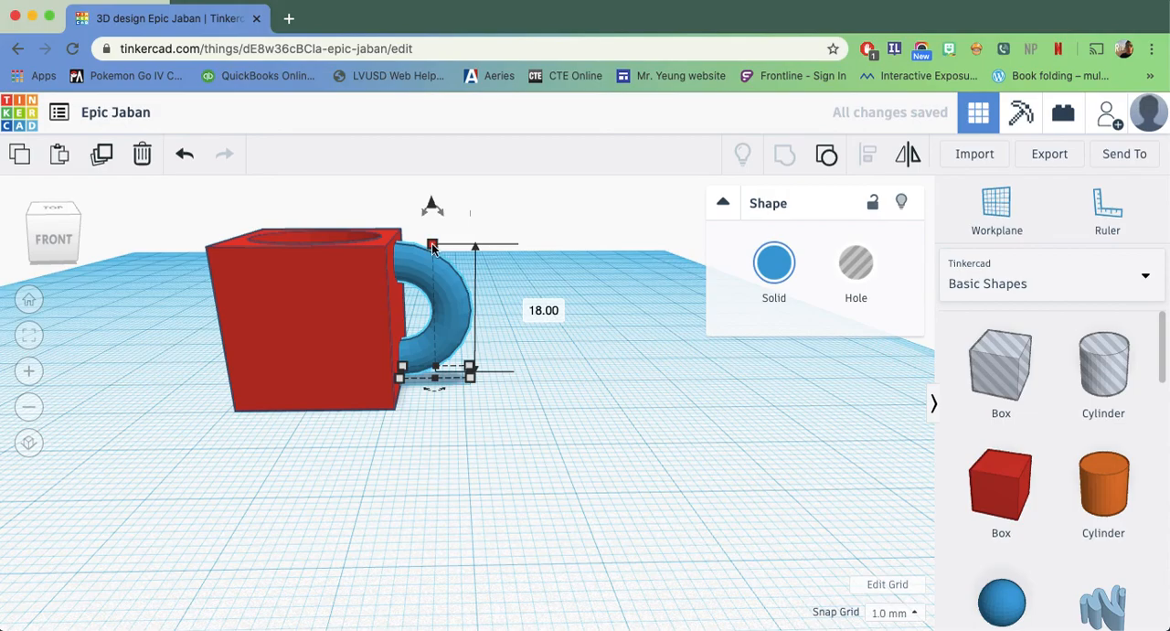
{"action": "left_click_drag", "start_coordinate": [434, 248], "coordinate": [436, 229]}
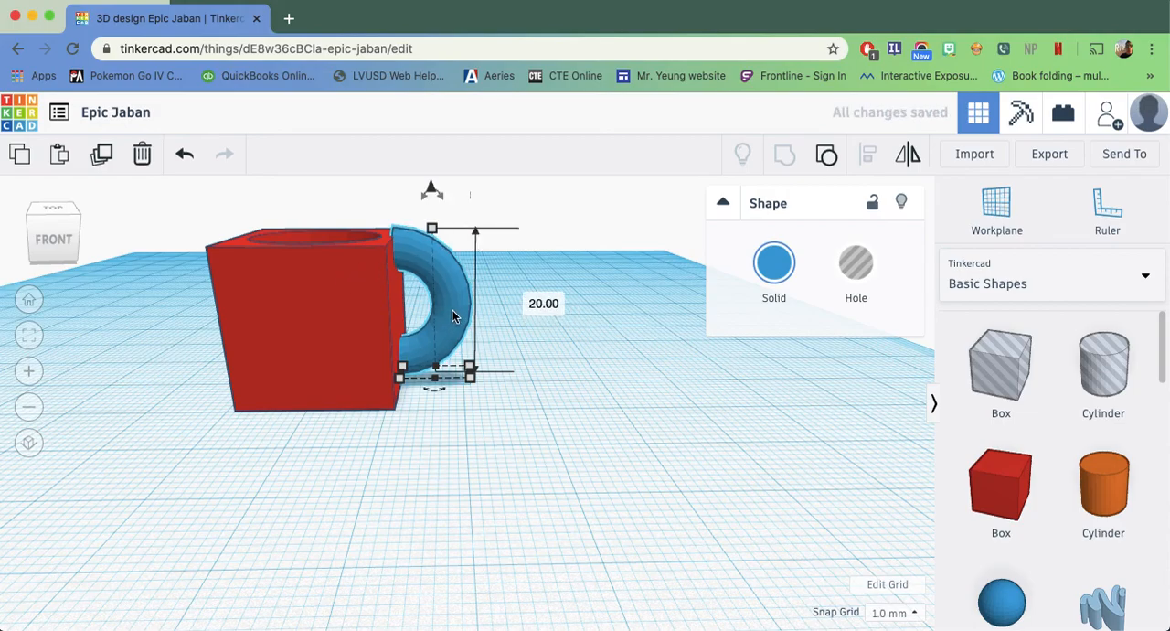
{"action": "left_click_drag", "start_coordinate": [434, 229], "coordinate": [435, 244]}
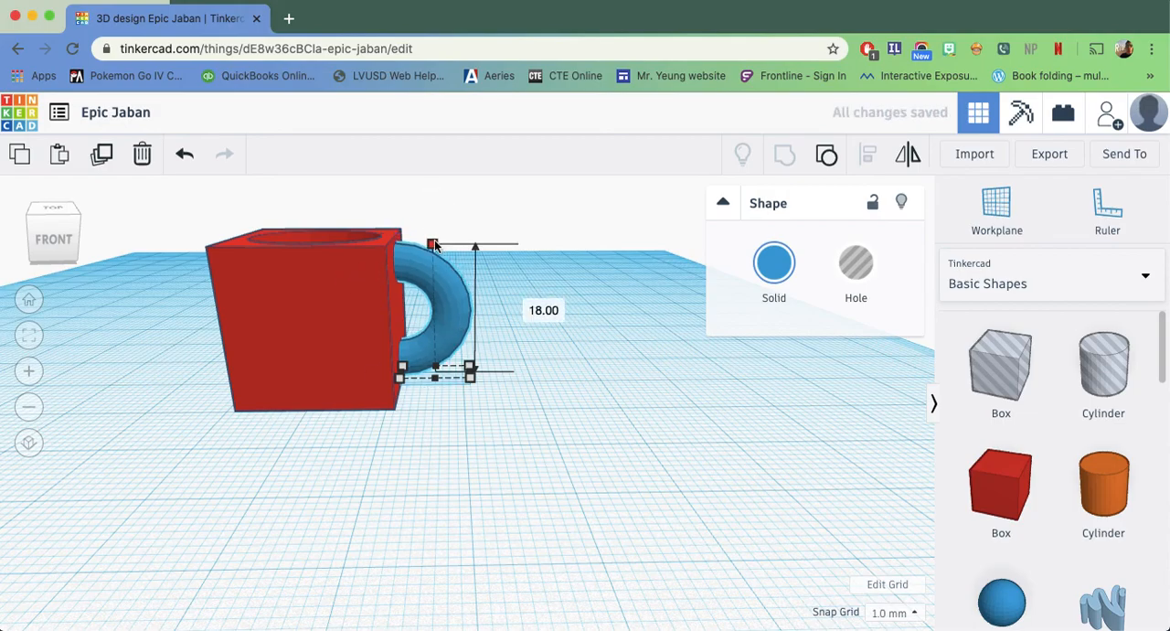
Shift the half ring sideways to centre it on the box's face, with its ends sunk into the wall
{"action": "right_click_drag", "start_coordinate": [418, 410], "coordinate": [577, 388]}
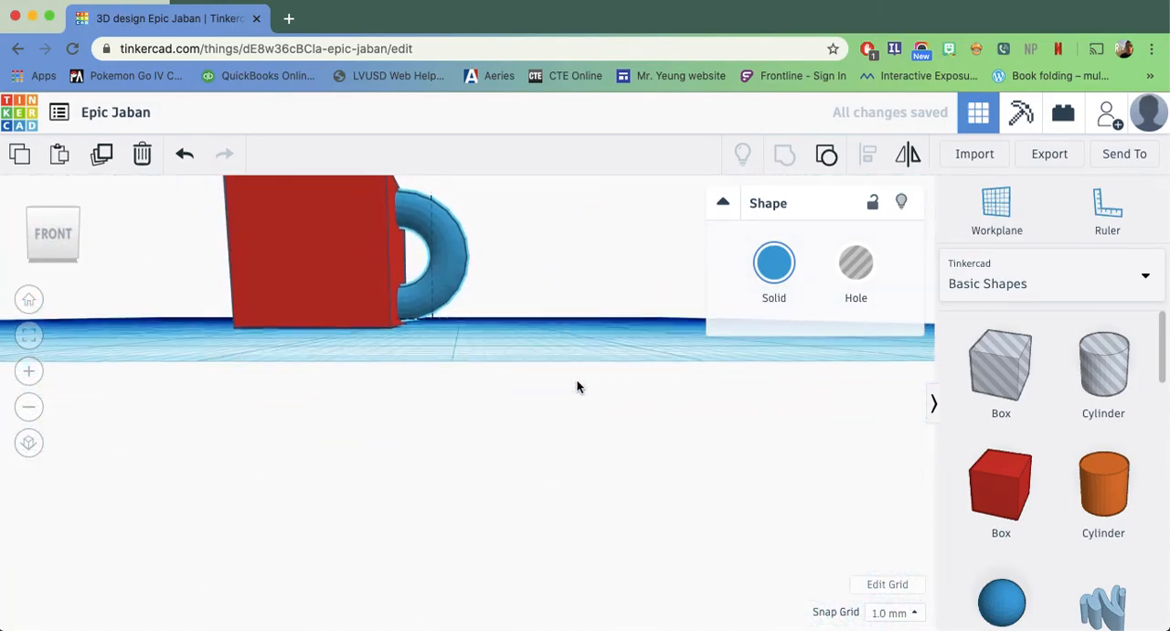
{"action": "right_click_drag", "start_coordinate": [545, 344], "coordinate": [446, 326]}
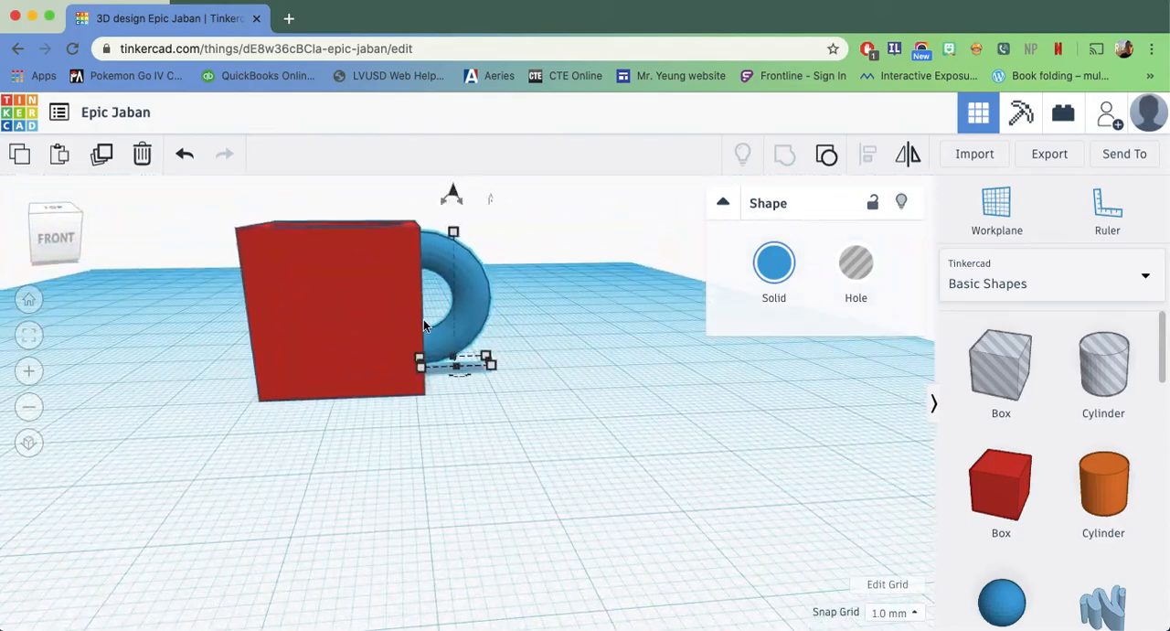
{"action": "right_click_drag", "start_coordinate": [628, 363], "coordinate": [368, 384]}
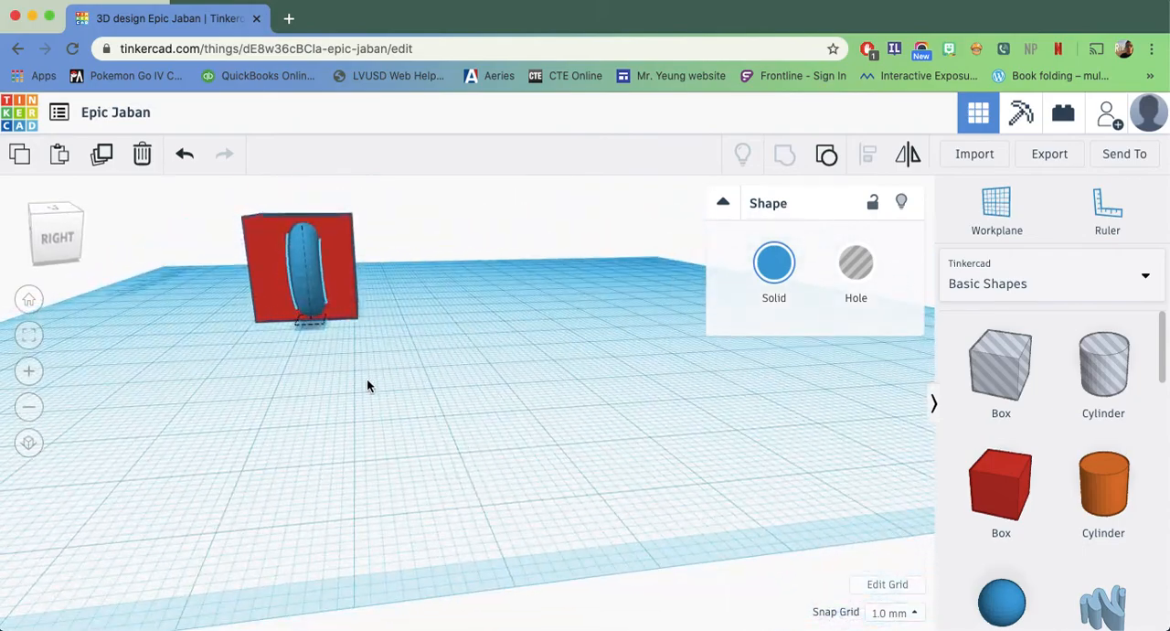
{"action": "left_click_drag", "start_coordinate": [306, 264], "coordinate": [296, 260]}
Group the hollowed red box and the blue handle into one cup, and deselect it
{"action": "right_click_drag", "start_coordinate": [298, 427], "coordinate": [491, 429]}
{"action": "left_click_drag", "start_coordinate": [307, 474], "coordinate": [303, 467]}
{"action": "right_click_drag", "start_coordinate": [228, 556], "coordinate": [435, 391]}
{"action": "left_click_drag", "start_coordinate": [435, 391], "coordinate": [427, 394]}
{"action": "right_click_drag", "start_coordinate": [535, 401], "coordinate": [478, 489]}
{"action": "left_click_drag", "start_coordinate": [153, 566], "coordinate": [152, 564]}
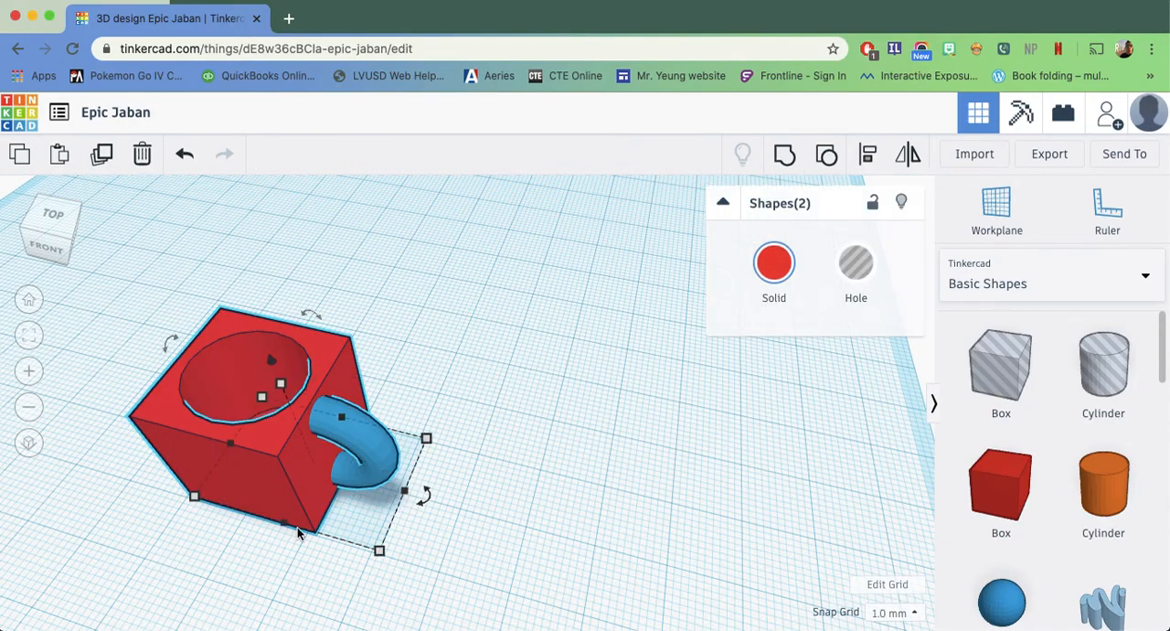
{"action": "left_click", "coordinate": [786, 157]}
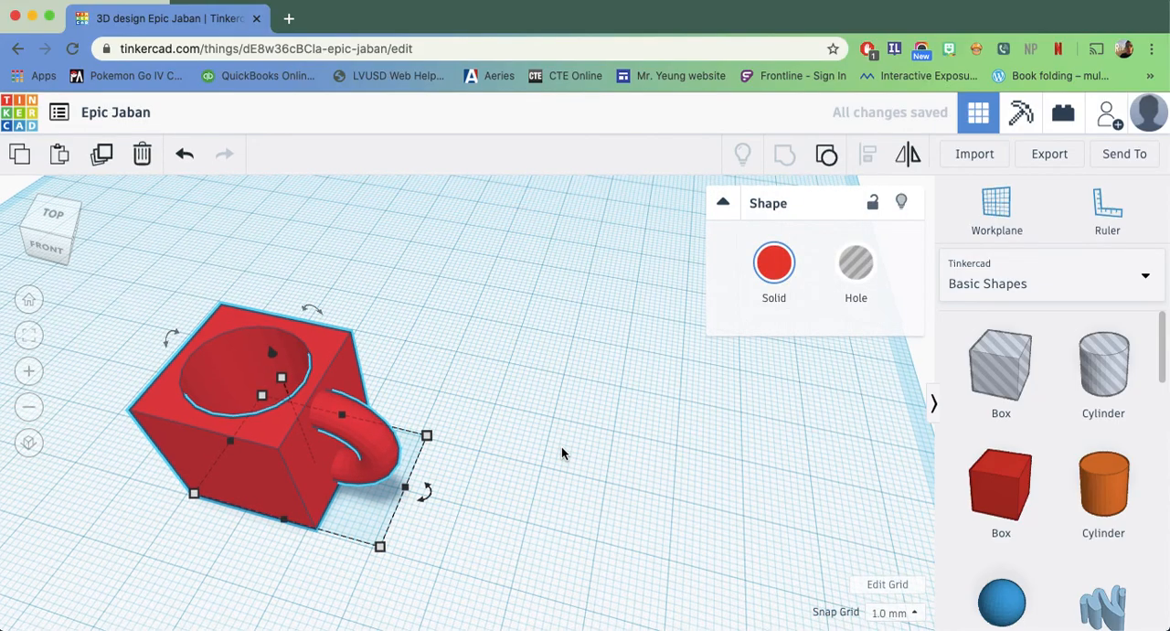
{"action": "left_click", "coordinate": [561, 446]}
Add a Scribble shape beside the cup with the hand-drawn letters "HI"
{"action": "left_click", "coordinate": [347, 391]}
{"action": "right_click_drag", "start_coordinate": [407, 342], "coordinate": [705, 457]}
{"action": "right_click_drag", "start_coordinate": [239, 420], "coordinate": [512, 266]}
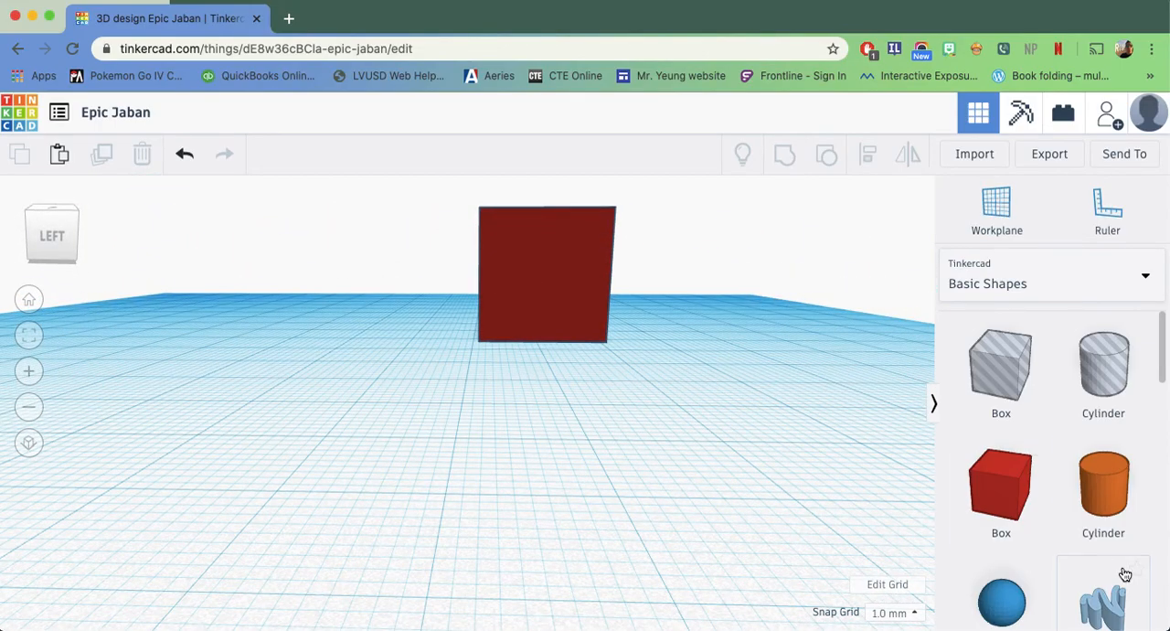
{"action": "scroll", "coordinate": [1116, 576], "scroll_direction": "down", "scroll_amount": 1}
{"action": "mouse_move", "coordinate": [1100, 585]}
{"action": "left_mouse_down"}
{"action": "mouse_move", "coordinate": [663, 471]}
{"action": "mouse_move", "coordinate": [666, 495]}
{"action": "mouse_move", "coordinate": [459, 400]}
{"action": "left_mouse_up"}
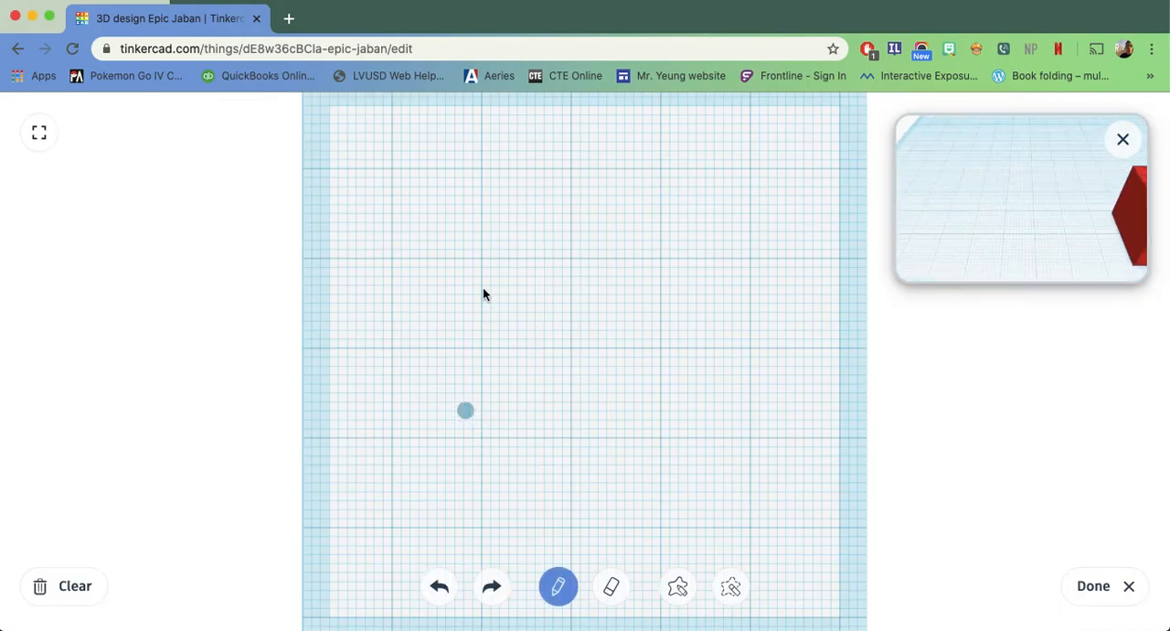
{"action": "left_click_drag", "start_coordinate": [445, 290], "coordinate": [439, 395]}
{"action": "left_click_drag", "start_coordinate": [448, 345], "coordinate": [521, 329]}
{"action": "left_click_drag", "start_coordinate": [521, 282], "coordinate": [528, 412]}
{"action": "left_click_drag", "start_coordinate": [576, 307], "coordinate": [779, 280]}
{"action": "left_click_drag", "start_coordinate": [709, 305], "coordinate": [688, 403]}
{"action": "left_click_drag", "start_coordinate": [651, 400], "coordinate": [748, 393]}
{"action": "left_click", "coordinate": [1085, 592]}
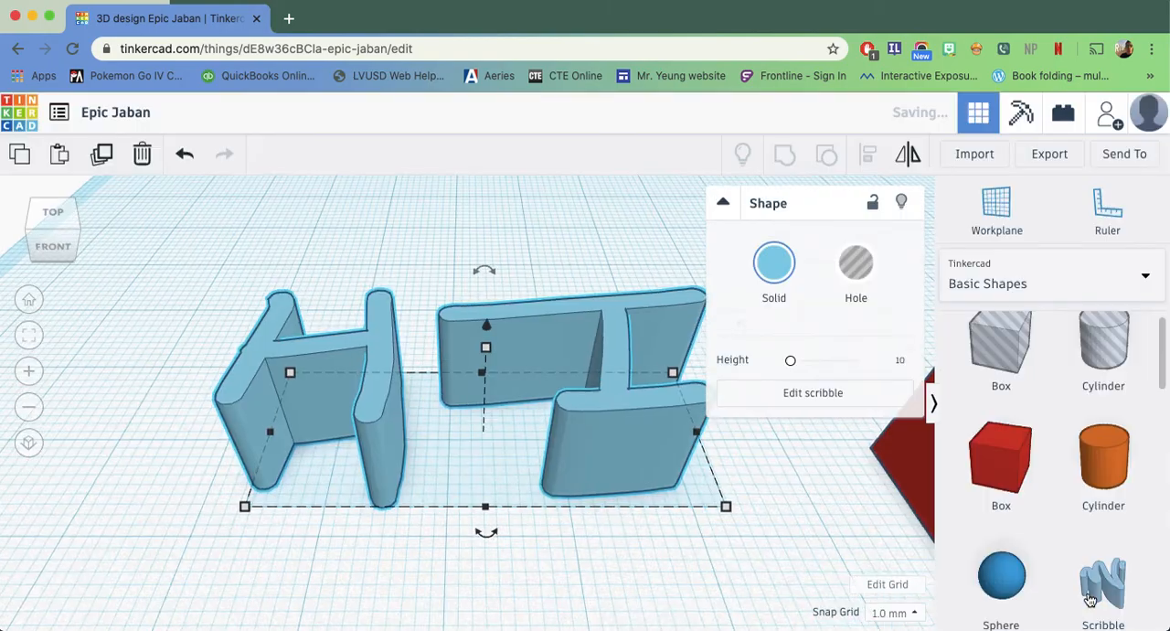
Stand the HI scribble upright by rotating it 90°, and turn it to face outward from the cup's side opposite the handle
{"action": "mouse_move", "coordinate": [804, 523]}
{"action": "right_mouse_down"}
{"action": "mouse_move", "coordinate": [862, 522]}
{"action": "mouse_move", "coordinate": [811, 544]}
{"action": "mouse_move", "coordinate": [793, 534]}
{"action": "right_mouse_up"}
{"action": "left_click_drag", "start_coordinate": [648, 313], "coordinate": [684, 445]}
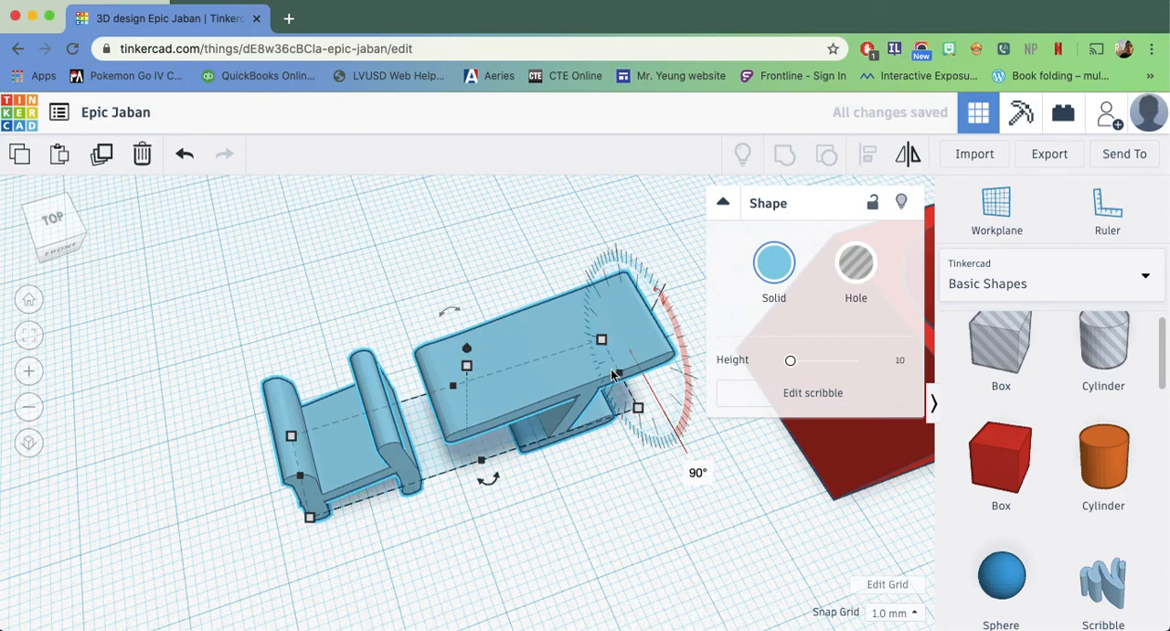
{"action": "mouse_move", "coordinate": [447, 310]}
{"action": "left_mouse_down"}
{"action": "mouse_move", "coordinate": [531, 299]}
{"action": "mouse_move", "coordinate": [416, 327]}
{"action": "mouse_move", "coordinate": [446, 317]}
{"action": "left_mouse_up"}
{"action": "right_click_drag", "start_coordinate": [636, 462], "coordinate": [810, 472]}
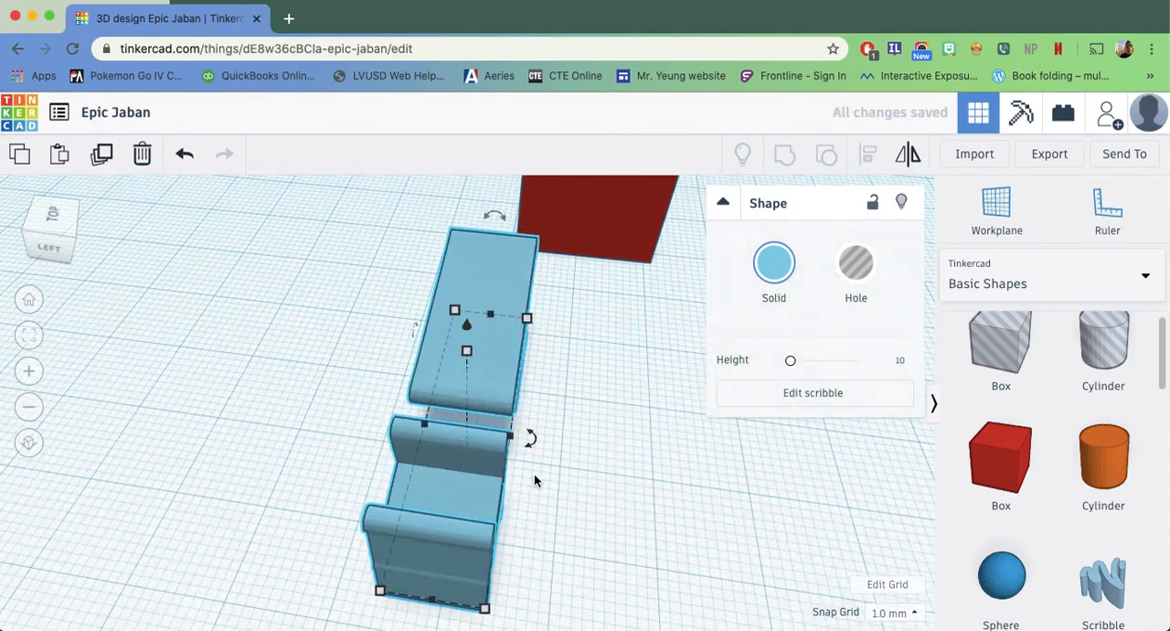
{"action": "left_click_drag", "start_coordinate": [536, 442], "coordinate": [429, 531]}
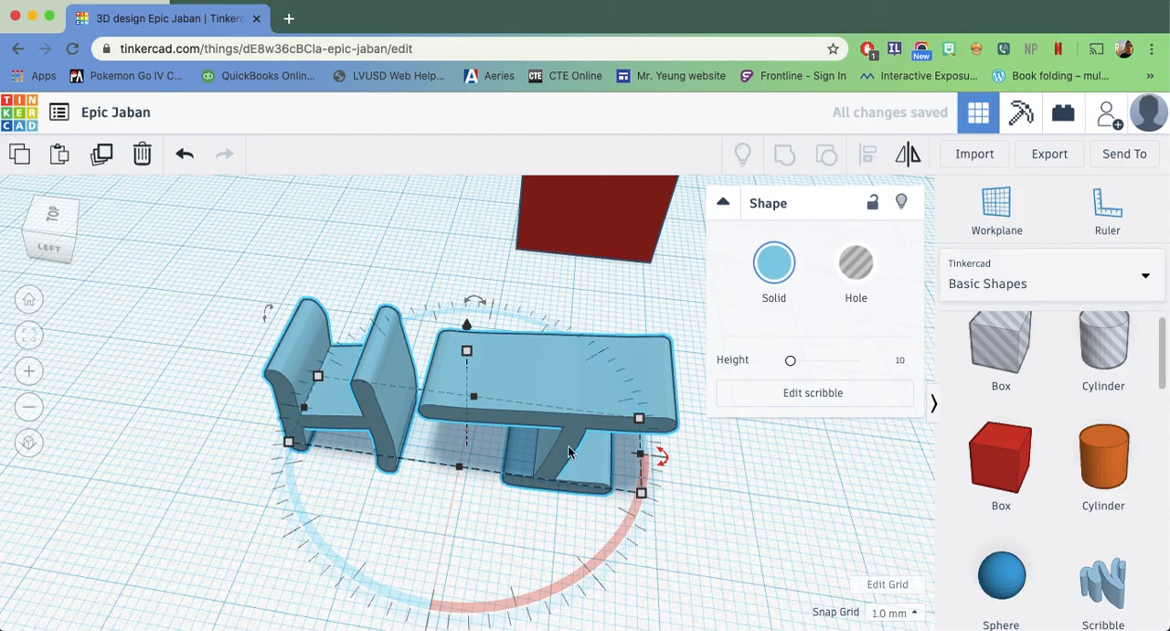
Shrink the HI letters to about the size of the cup's face opposite the handle and place them against it
{"action": "left_click_drag", "start_coordinate": [645, 454], "coordinate": [470, 454]}
{"action": "mouse_move", "coordinate": [631, 416]}
{"action": "right_mouse_down"}
{"action": "mouse_move", "coordinate": [654, 362]}
{"action": "mouse_move", "coordinate": [697, 394]}
{"action": "right_mouse_up"}
{"action": "mouse_move", "coordinate": [426, 410]}
{"action": "left_mouse_down"}
{"action": "mouse_move", "coordinate": [495, 280]}
{"action": "mouse_move", "coordinate": [518, 282]}
{"action": "mouse_move", "coordinate": [520, 309]}
{"action": "left_mouse_up"}
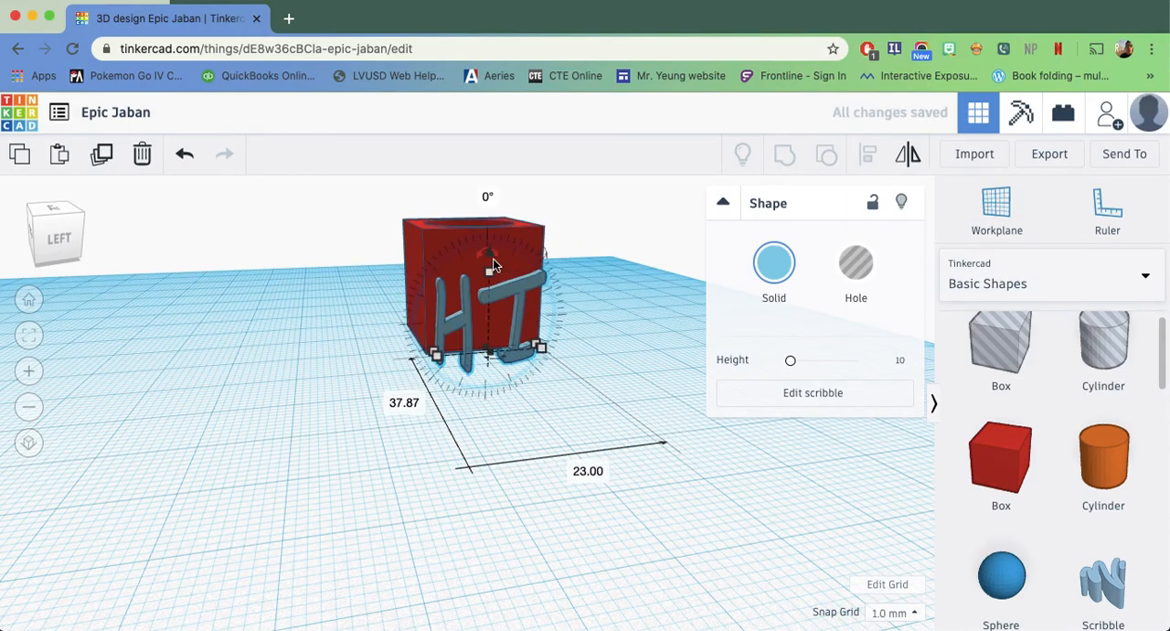
{"action": "left_click_drag", "start_coordinate": [490, 259], "coordinate": [491, 234]}
{"action": "mouse_move", "coordinate": [474, 327]}
{"action": "right_mouse_down"}
{"action": "mouse_move", "coordinate": [330, 455]}
{"action": "mouse_move", "coordinate": [335, 484]}
{"action": "right_mouse_up"}
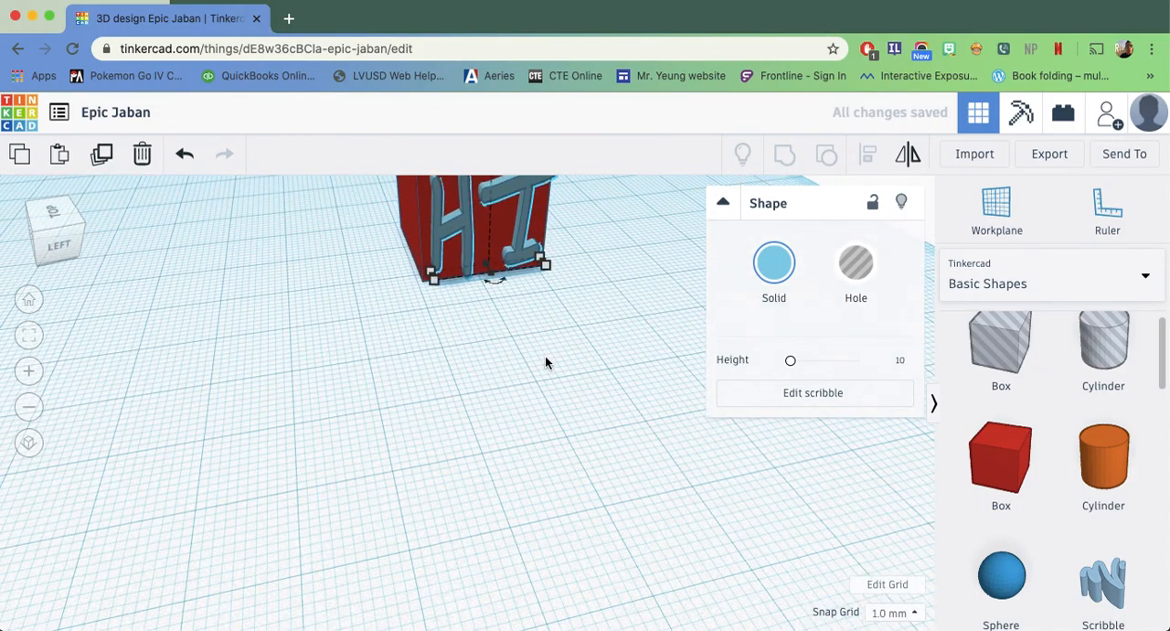
{"action": "middle_click_drag", "start_coordinate": [447, 330], "coordinate": [394, 454]}
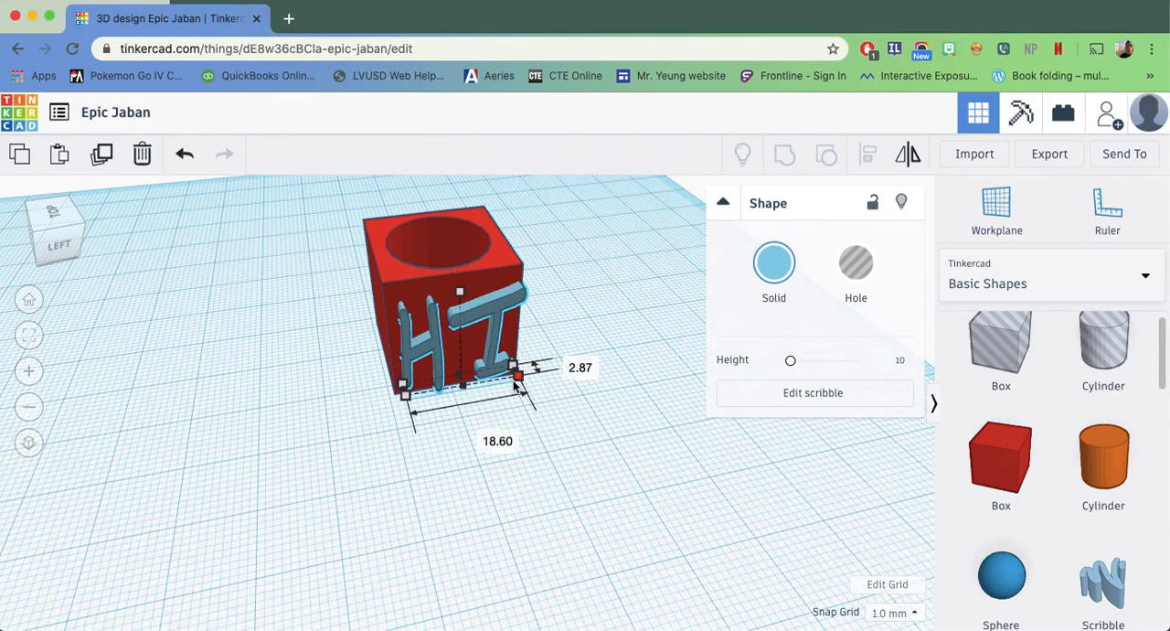
Narrow the HI letters to about 16.6 mm and shift them to fit within the cup's face
{"action": "left_click_drag", "start_coordinate": [516, 383], "coordinate": [512, 385]}
{"action": "right_click_drag", "start_coordinate": [532, 455], "coordinate": [509, 428]}
{"action": "left_click_drag", "start_coordinate": [507, 367], "coordinate": [511, 367]}
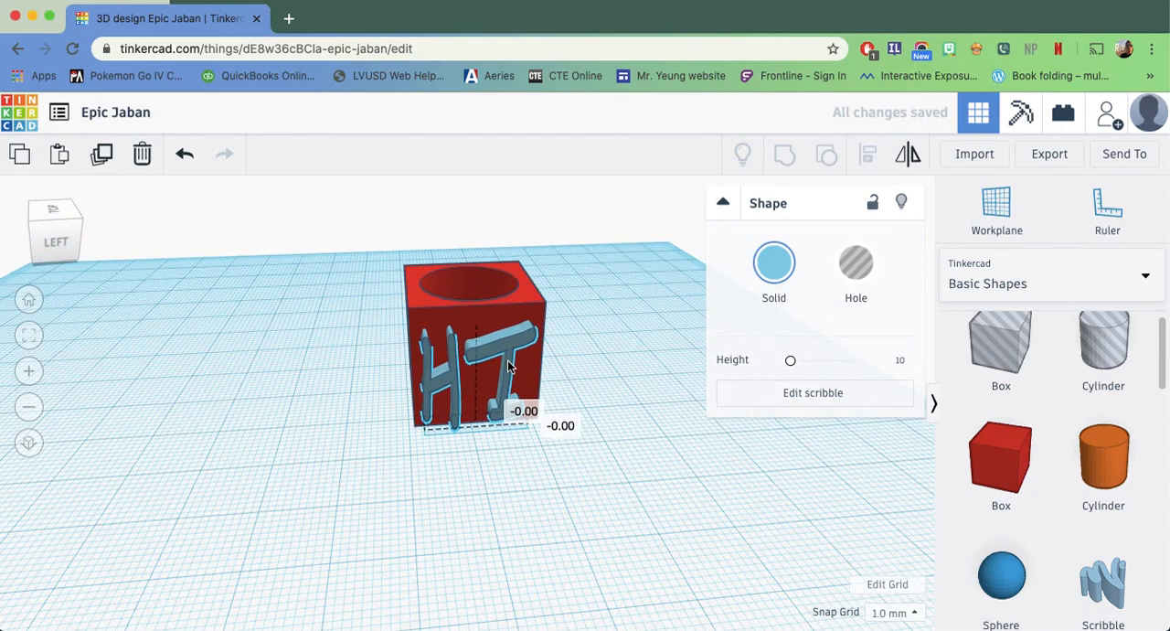
Deepen the HI letters so they stick out from the cup's face while staying slightly embedded in its wall
{"action": "right_click_drag", "start_coordinate": [436, 457], "coordinate": [706, 444]}
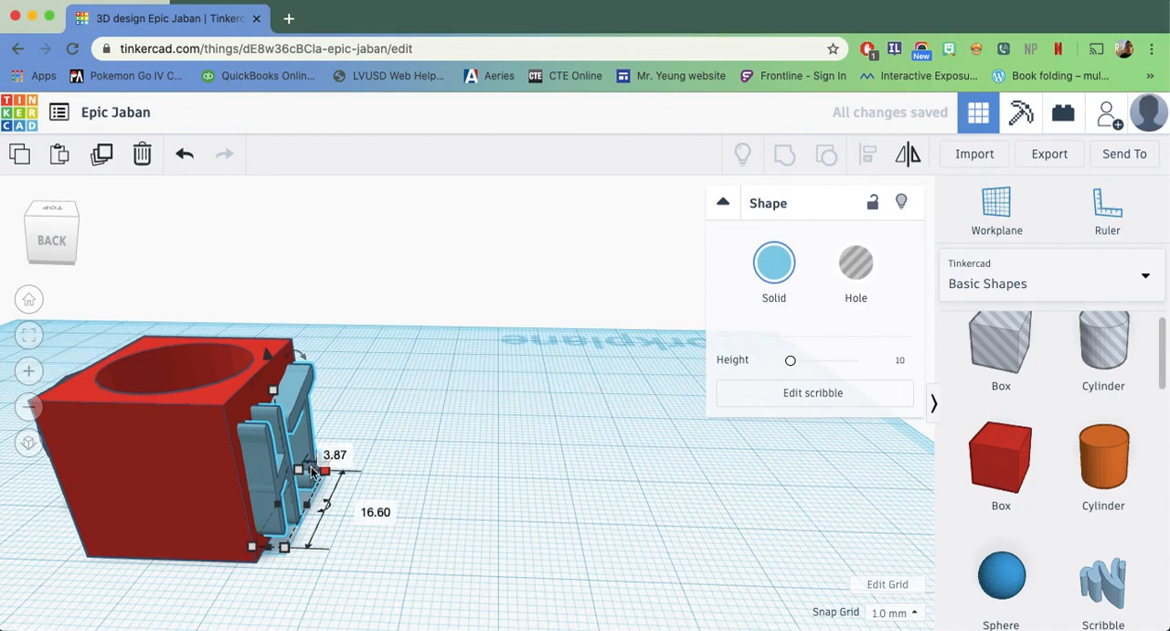
{"action": "left_click_drag", "start_coordinate": [309, 509], "coordinate": [360, 509]}
{"action": "left_click_drag", "start_coordinate": [309, 475], "coordinate": [302, 467]}
{"action": "right_click_drag", "start_coordinate": [303, 467], "coordinate": [336, 416]}
{"action": "left_click_drag", "start_coordinate": [308, 380], "coordinate": [312, 389]}
{"action": "mouse_move", "coordinate": [452, 456]}
{"action": "right_mouse_down"}
{"action": "mouse_move", "coordinate": [552, 466]}
{"action": "mouse_move", "coordinate": [685, 455]}
{"action": "mouse_move", "coordinate": [500, 497]}
{"action": "mouse_move", "coordinate": [557, 427]}
{"action": "mouse_move", "coordinate": [496, 518]}
{"action": "mouse_move", "coordinate": [579, 497]}
{"action": "mouse_move", "coordinate": [588, 491]}
{"action": "mouse_move", "coordinate": [393, 539]}
{"action": "mouse_move", "coordinate": [173, 557]}
{"action": "mouse_move", "coordinate": [188, 486]}
{"action": "mouse_move", "coordinate": [188, 527]}
{"action": "right_mouse_up"}
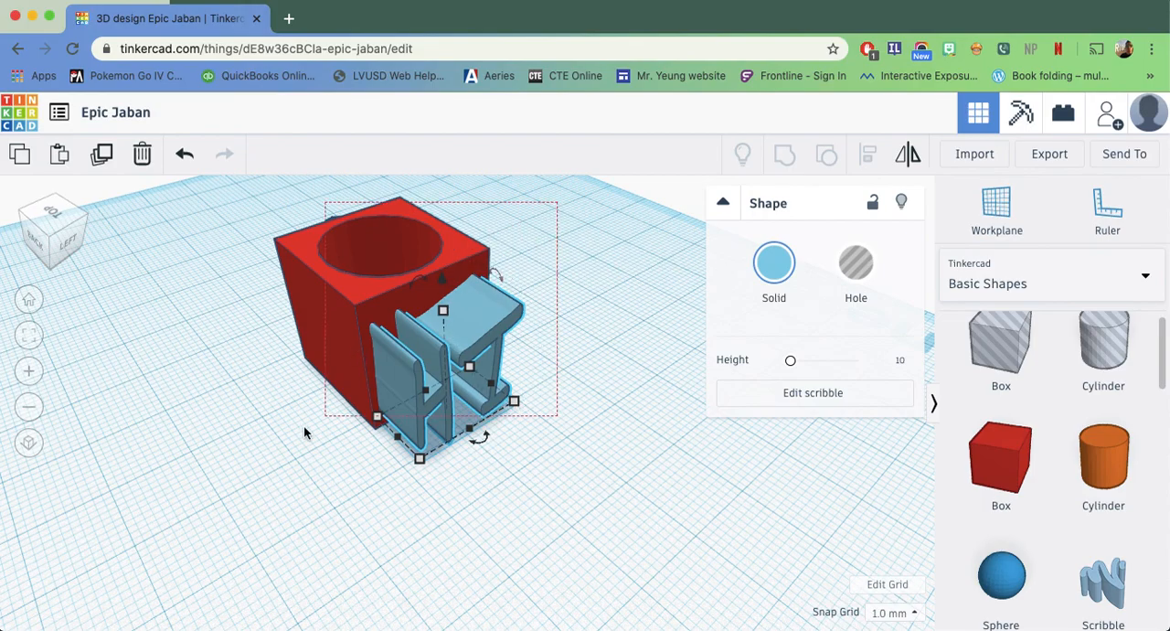
Try grouping the cup with the solid HI letters, and undo the grouping
{"action": "key", "text": "super+a"}
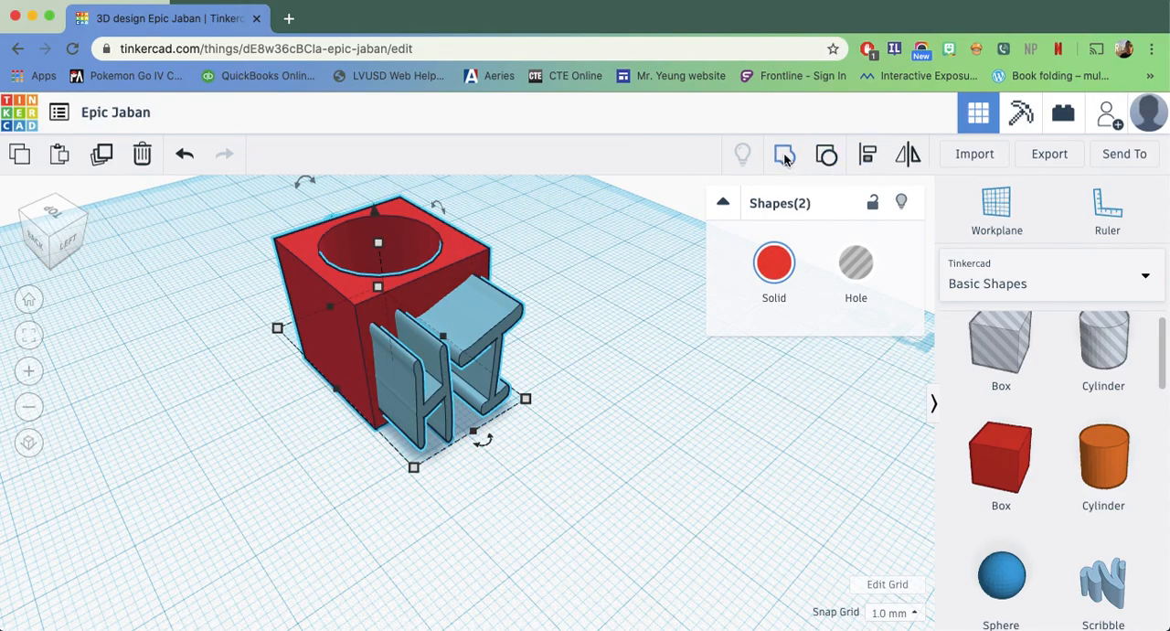
{"action": "left_click", "coordinate": [784, 155]}
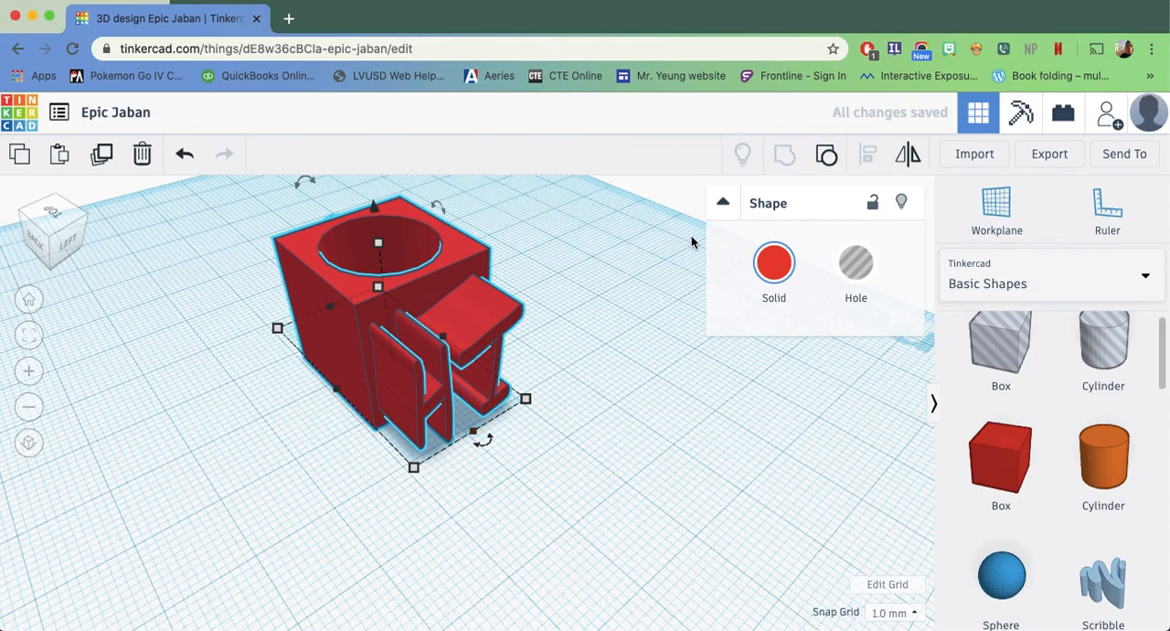
{"action": "key", "text": "super+z"}
{"action": "left_click", "coordinate": [573, 504]}
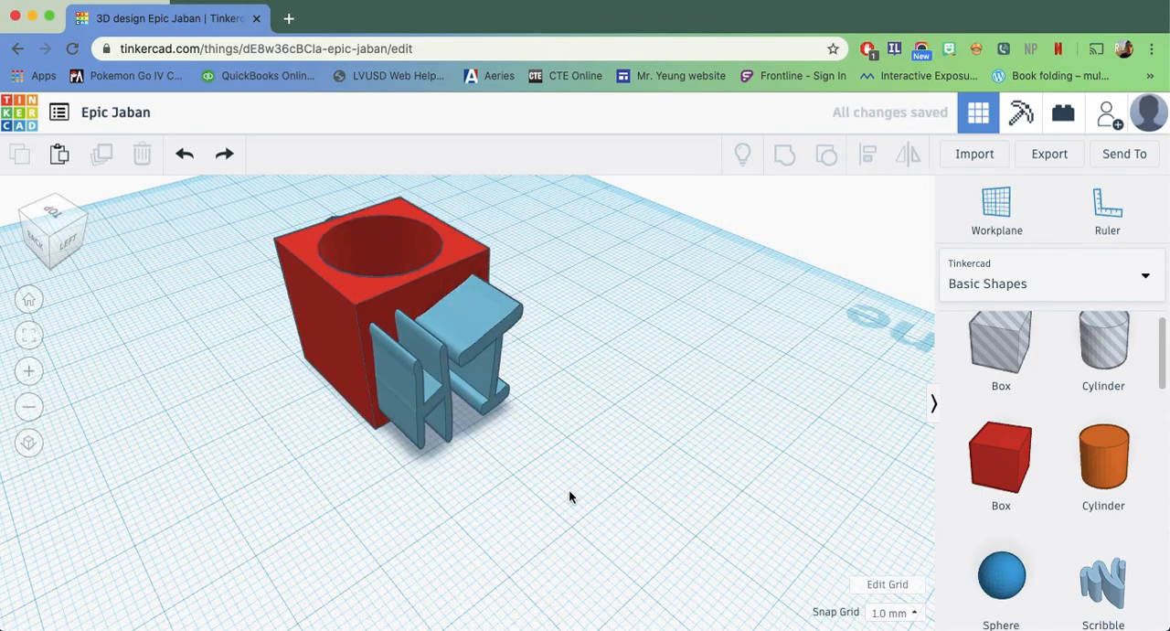
Turn the HI scribble into a hole and group it with the cup to engrave the letters into its face
{"action": "left_click", "coordinate": [429, 340]}
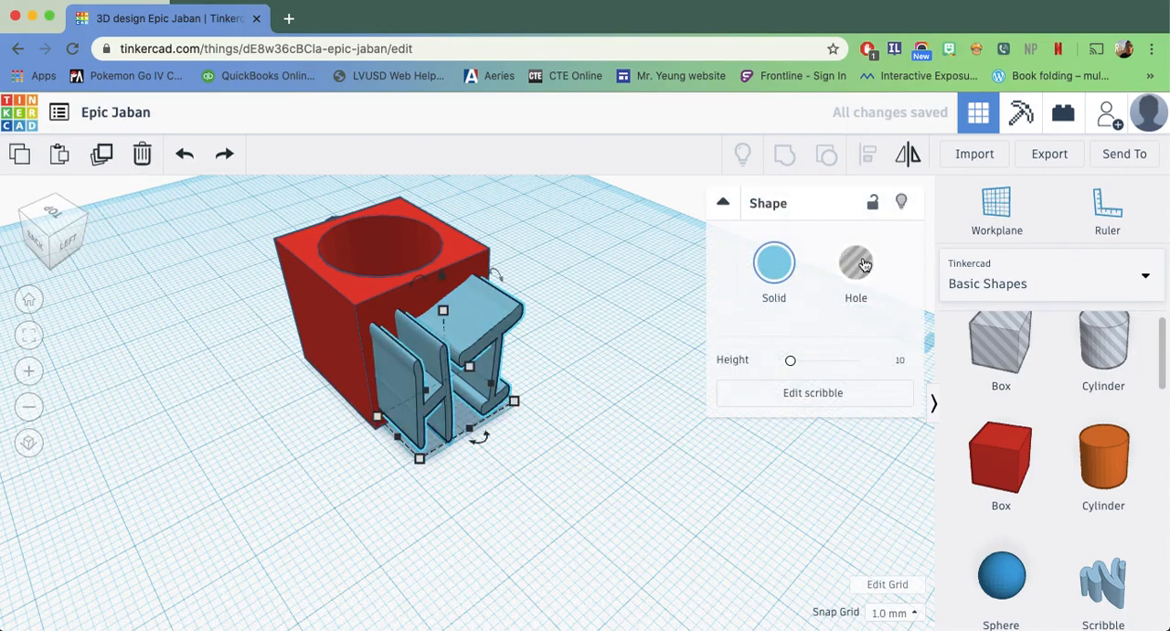
{"action": "left_click", "coordinate": [865, 270]}
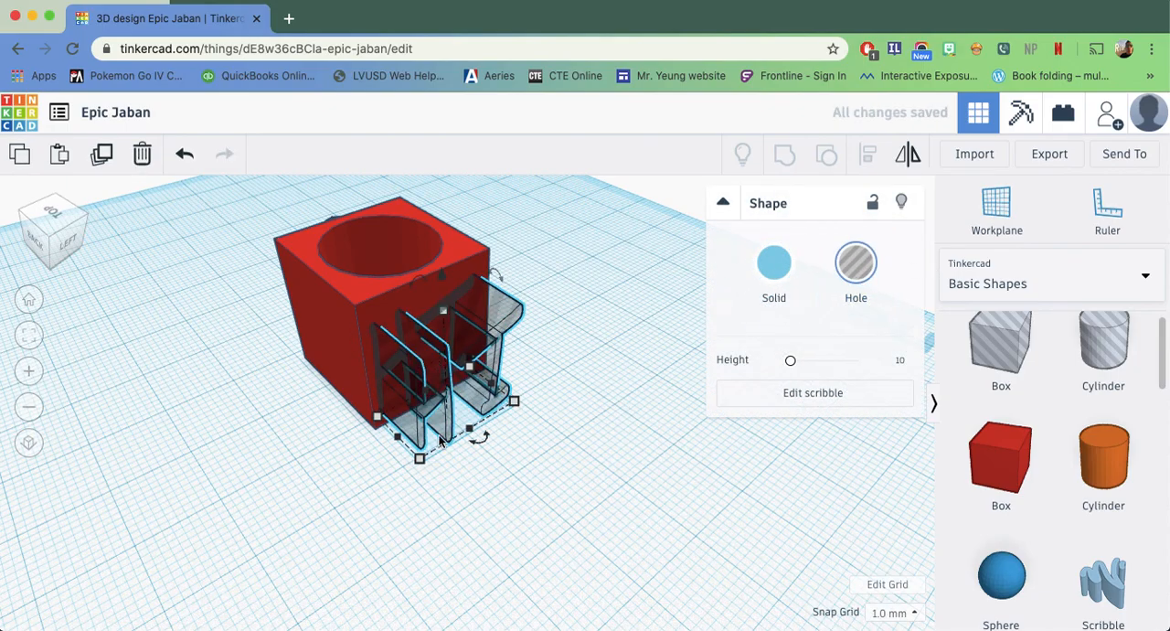
{"action": "left_click_drag", "start_coordinate": [588, 243], "coordinate": [283, 498]}
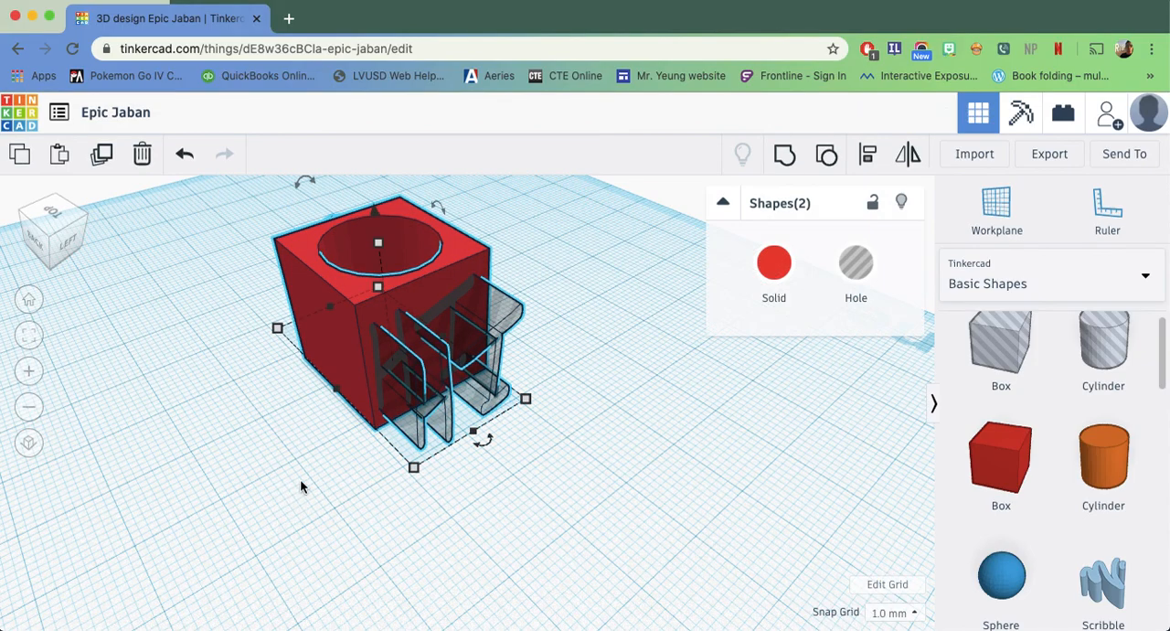
{"action": "left_click_drag", "start_coordinate": [311, 464], "coordinate": [239, 508]}
{"action": "left_click", "coordinate": [784, 165]}
{"action": "right_click_drag", "start_coordinate": [593, 366], "coordinate": [594, 431]}
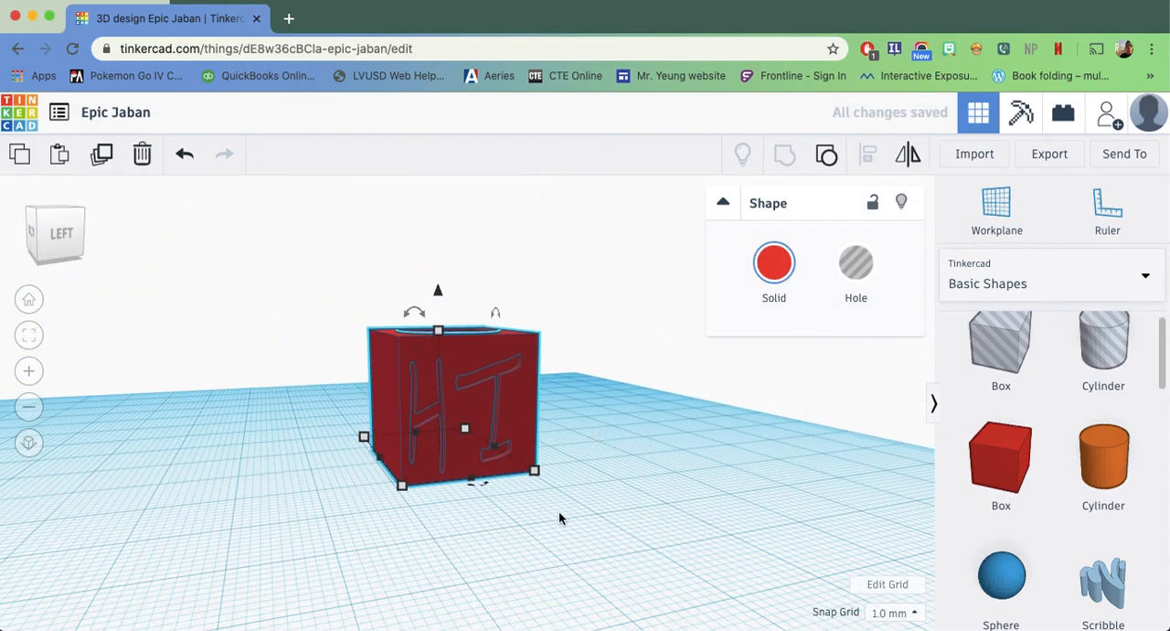
{"action": "left_click", "coordinate": [494, 517]}
Examine the engraved HI letters up close and the finished cup from the back
{"action": "right_click_drag", "start_coordinate": [298, 525], "coordinate": [254, 581]}
{"action": "scroll", "coordinate": [443, 503], "scroll_direction": "up", "scroll_amount": 10}
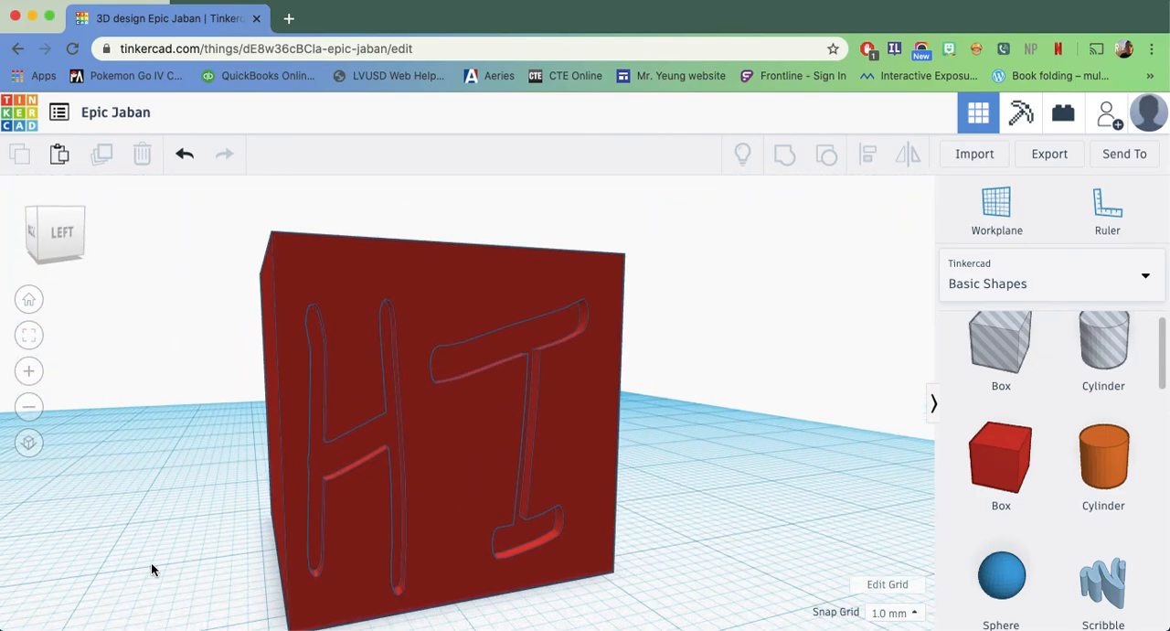
{"action": "scroll", "coordinate": [151, 568], "scroll_direction": "down", "scroll_amount": 10}
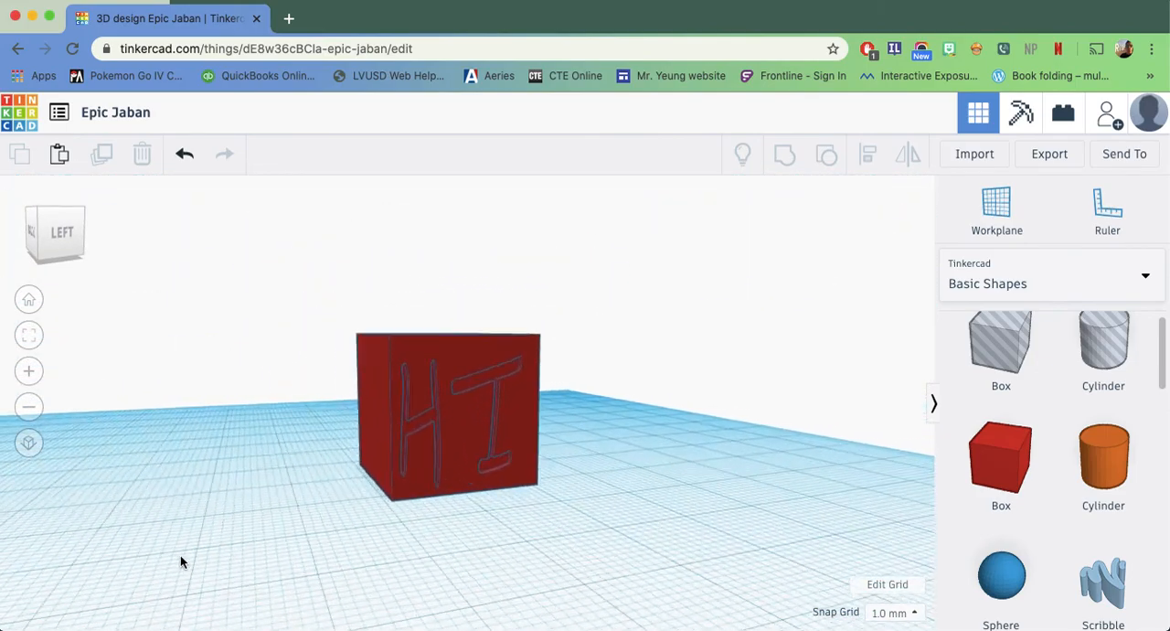
{"action": "scroll", "coordinate": [178, 557], "scroll_direction": "up", "scroll_amount": 4}
{"action": "right_click_drag", "start_coordinate": [185, 557], "coordinate": [790, 585]}
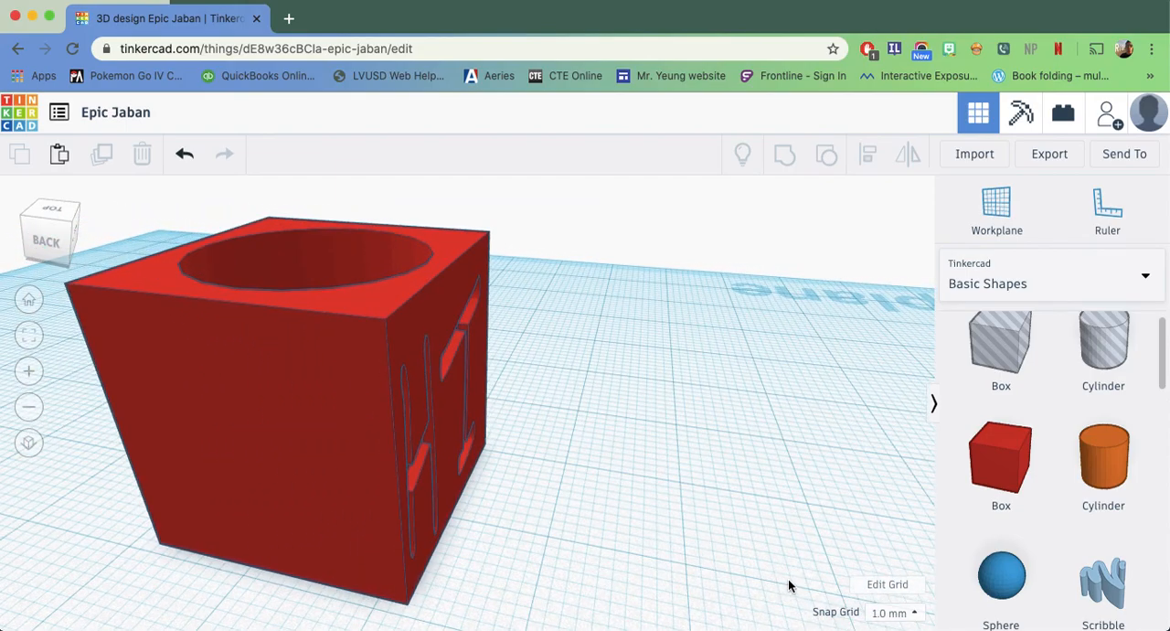
{"action": "scroll", "coordinate": [418, 522], "scroll_direction": "down", "scroll_amount": 2}
{"action": "scroll", "coordinate": [549, 514], "scroll_direction": "down", "scroll_amount": 4}
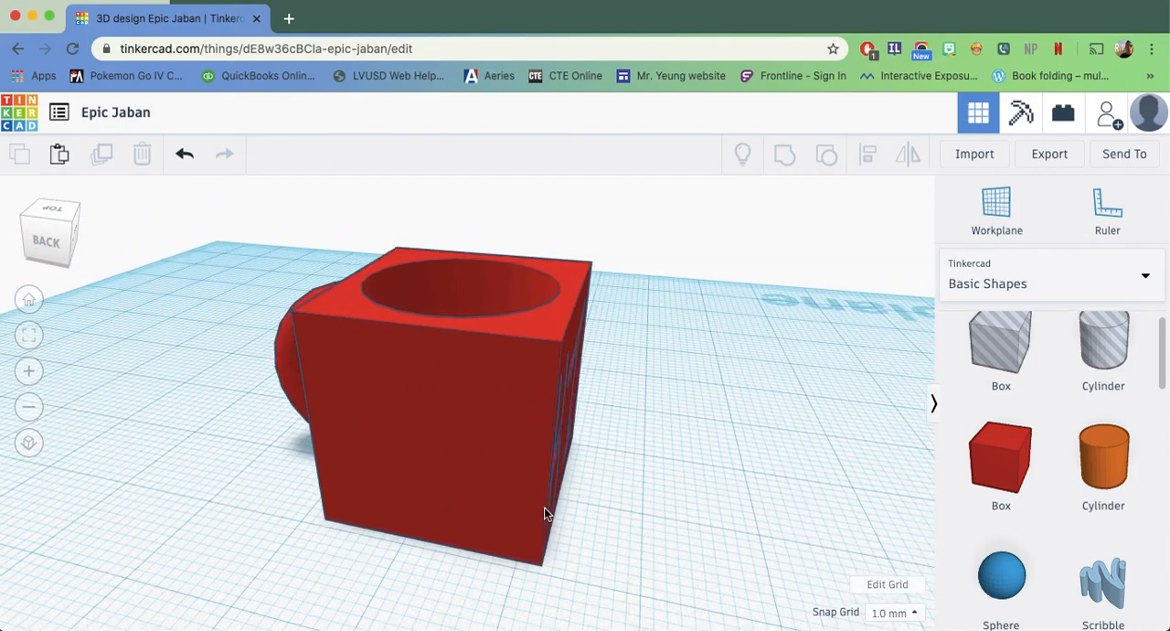